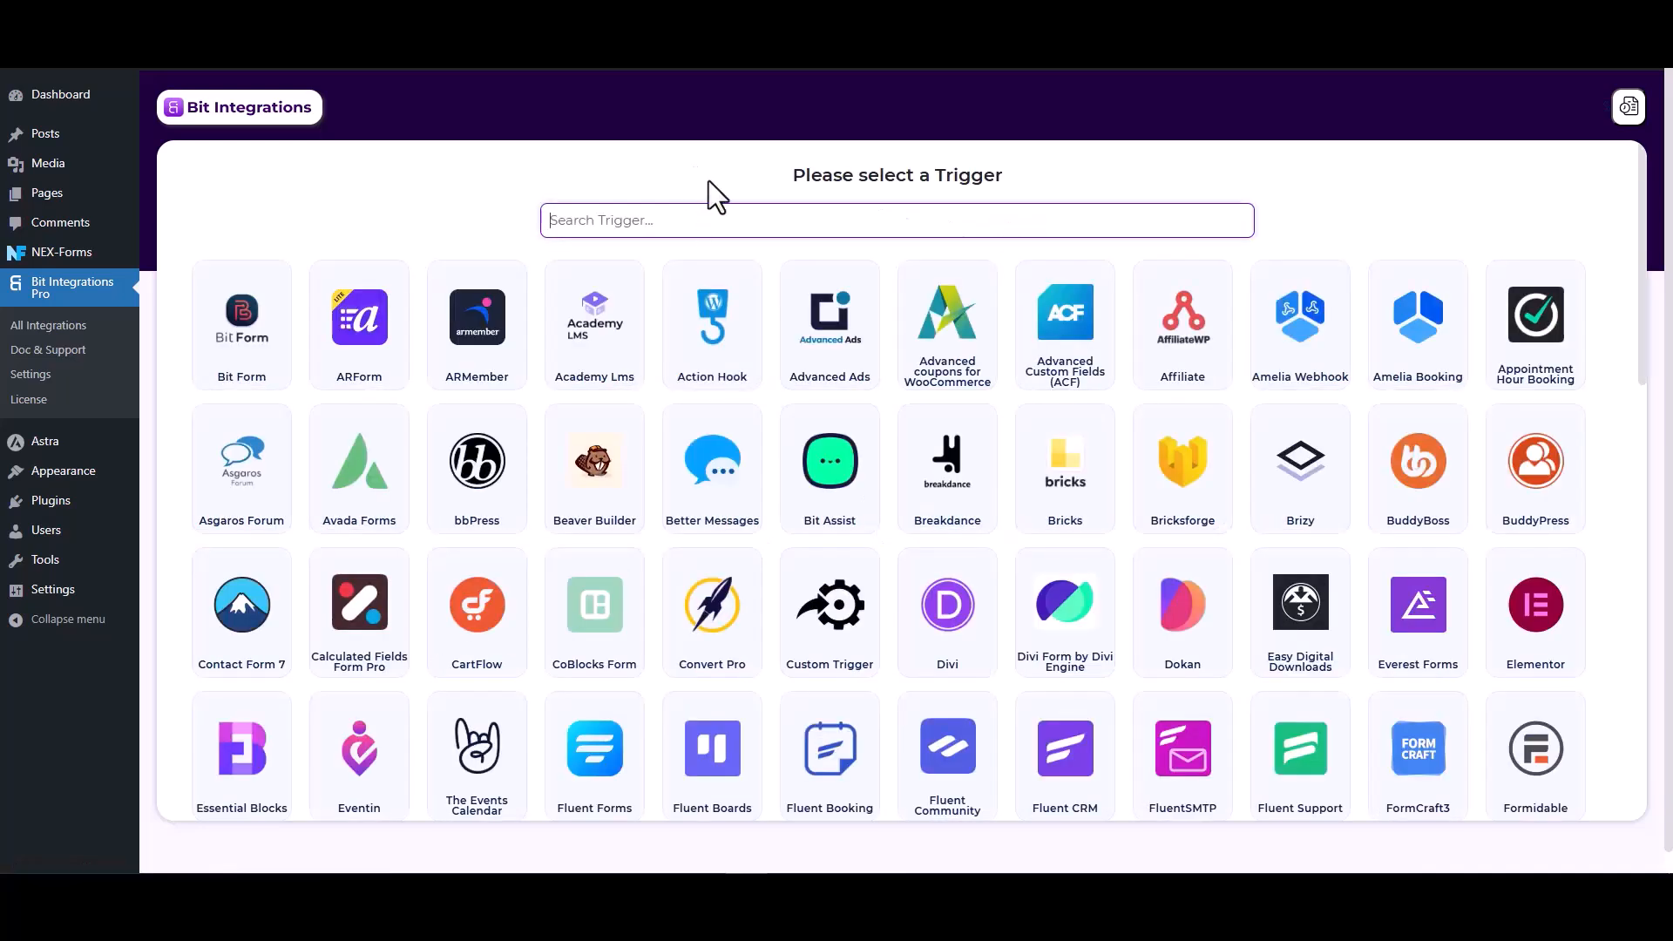
Set NEX-Forms Form Submission as the trigger and start fetching a sample submission
{"action": "type", "text": "nex"}
{"action": "left_click", "coordinate": [937, 360]}
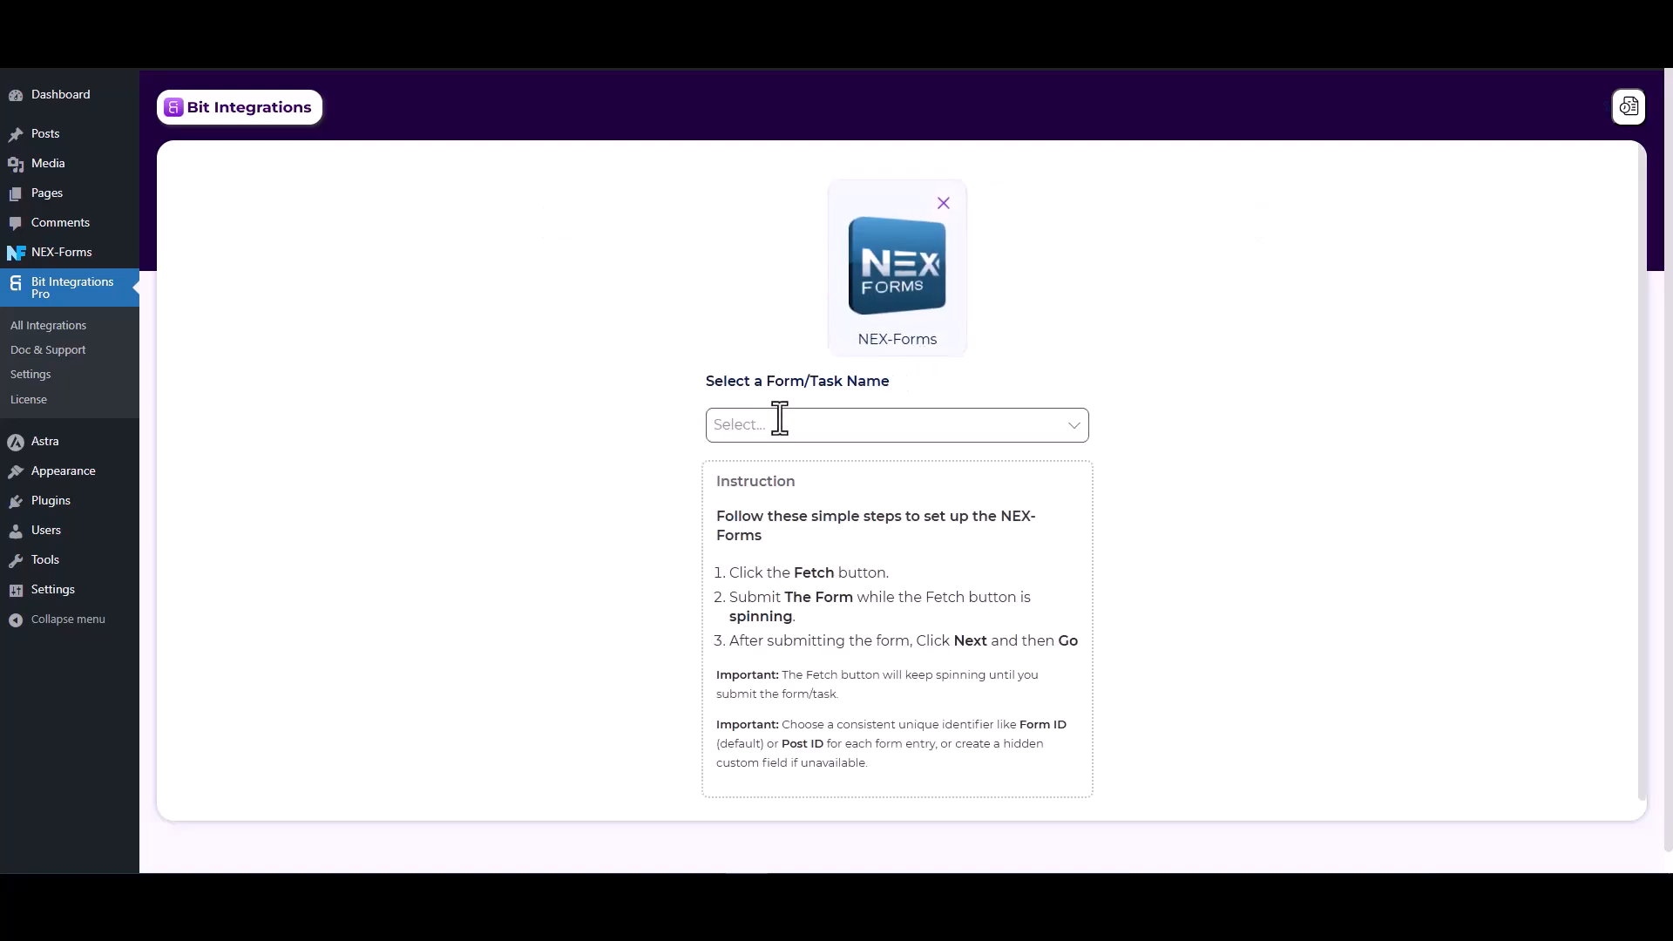
{"action": "left_click", "coordinate": [781, 424]}
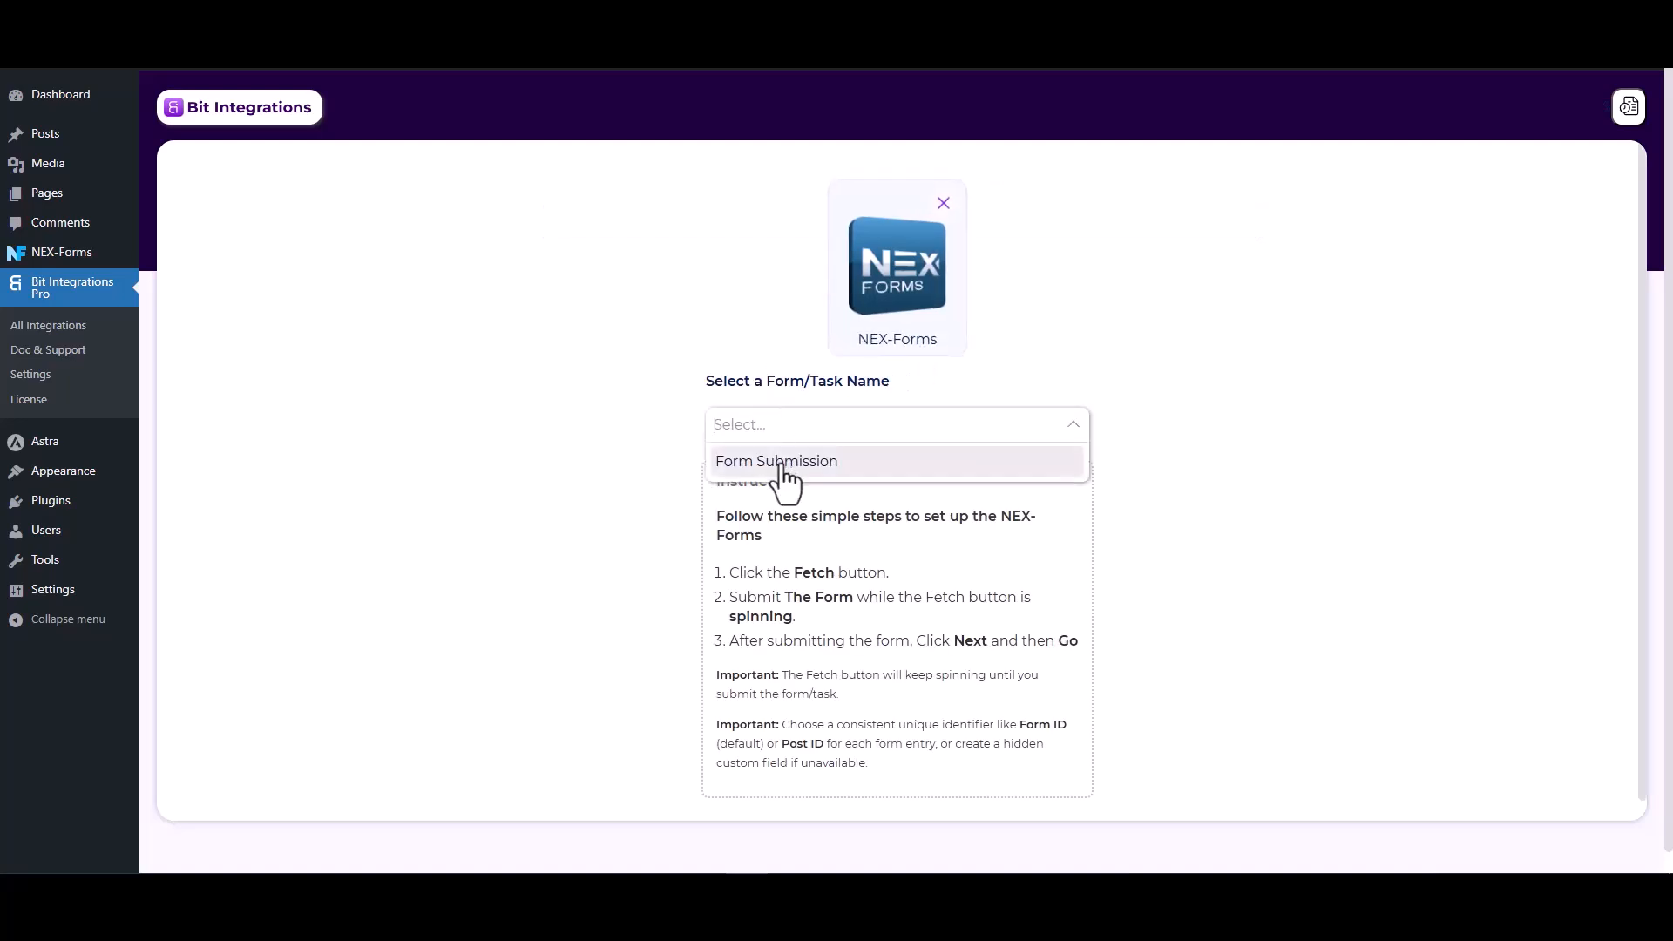
{"action": "left_click", "coordinate": [782, 462]}
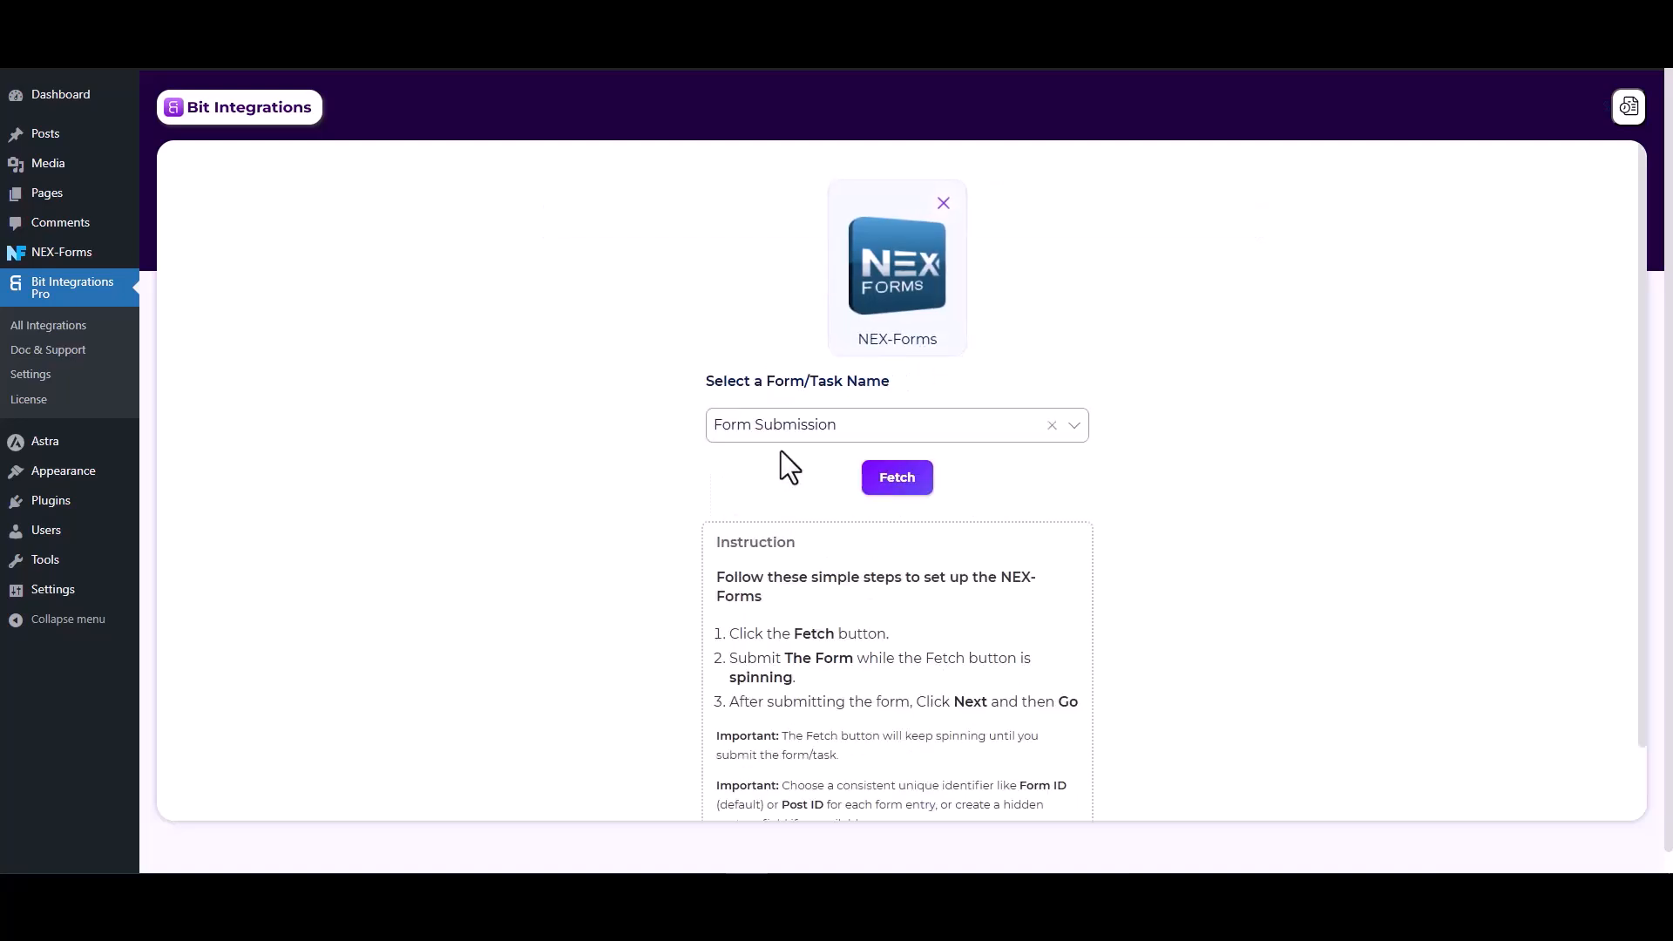
{"action": "left_click", "coordinate": [899, 488]}
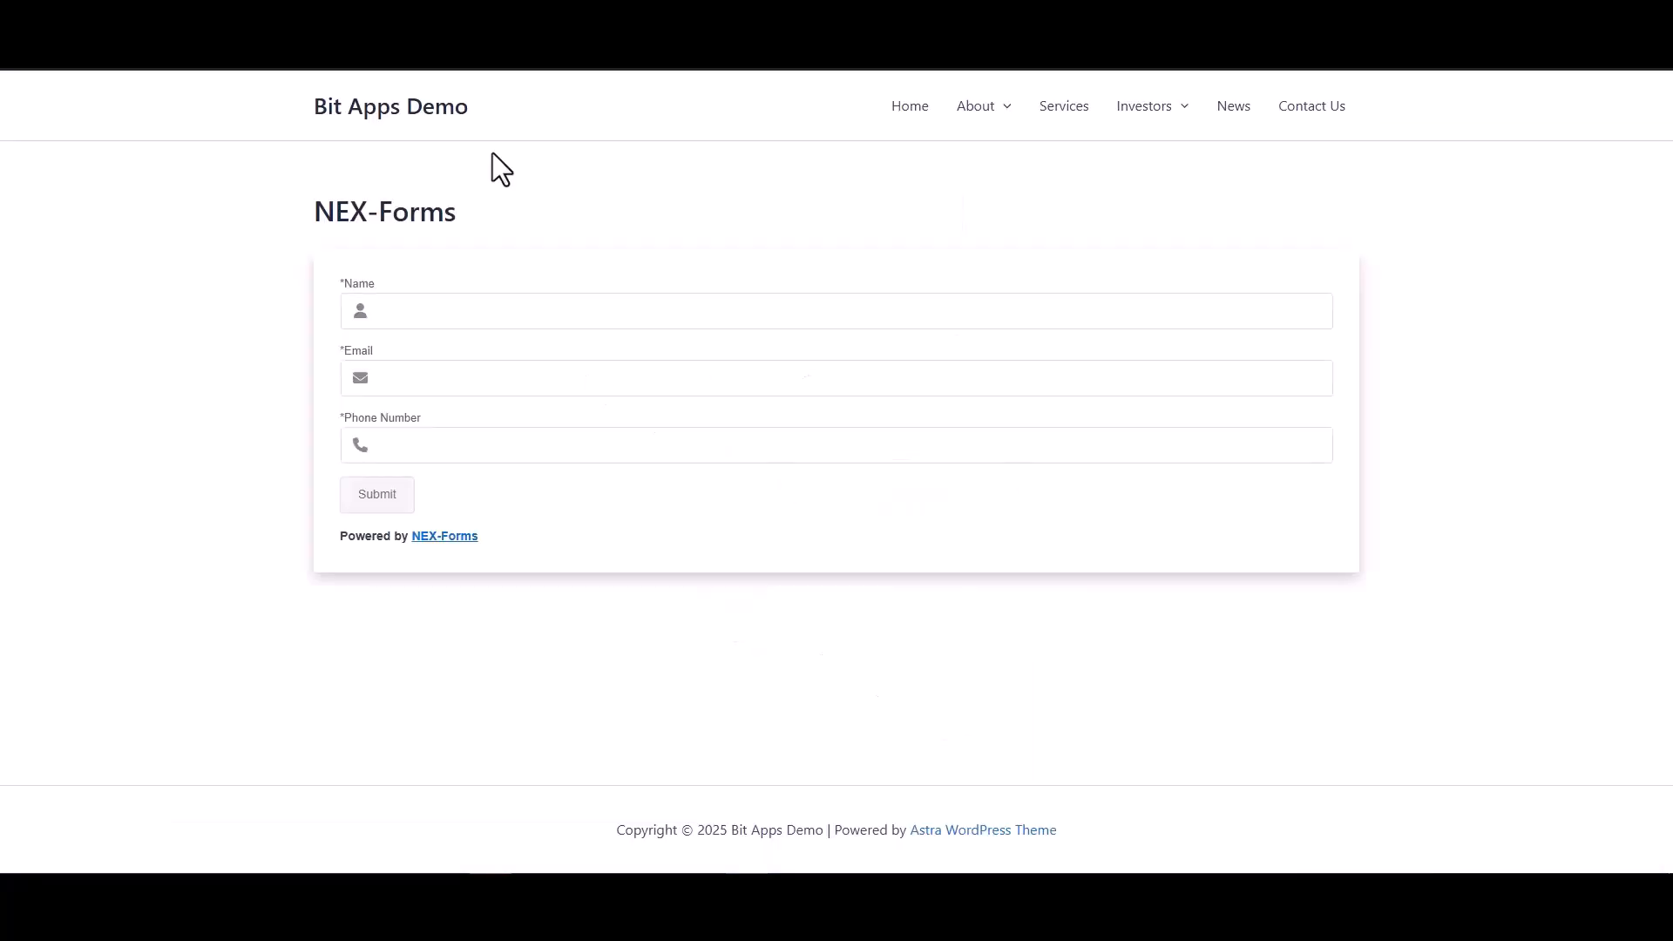
{"action": "left_click", "coordinate": [500, 315]}
Submit a test entry with name Test, a test email address and a phone number
{"action": "type", "text": "Test"}
{"action": "left_click", "coordinate": [1047, 366]}
{"action": "type", "text": "test@gm"}
{"action": "key", "text": "BackSpace"}
{"action": "type", "text": ".com"}
{"action": "left_click", "coordinate": [1177, 458]}
{"action": "type", "text": "1234"}
{"action": "left_click", "coordinate": [398, 507]}
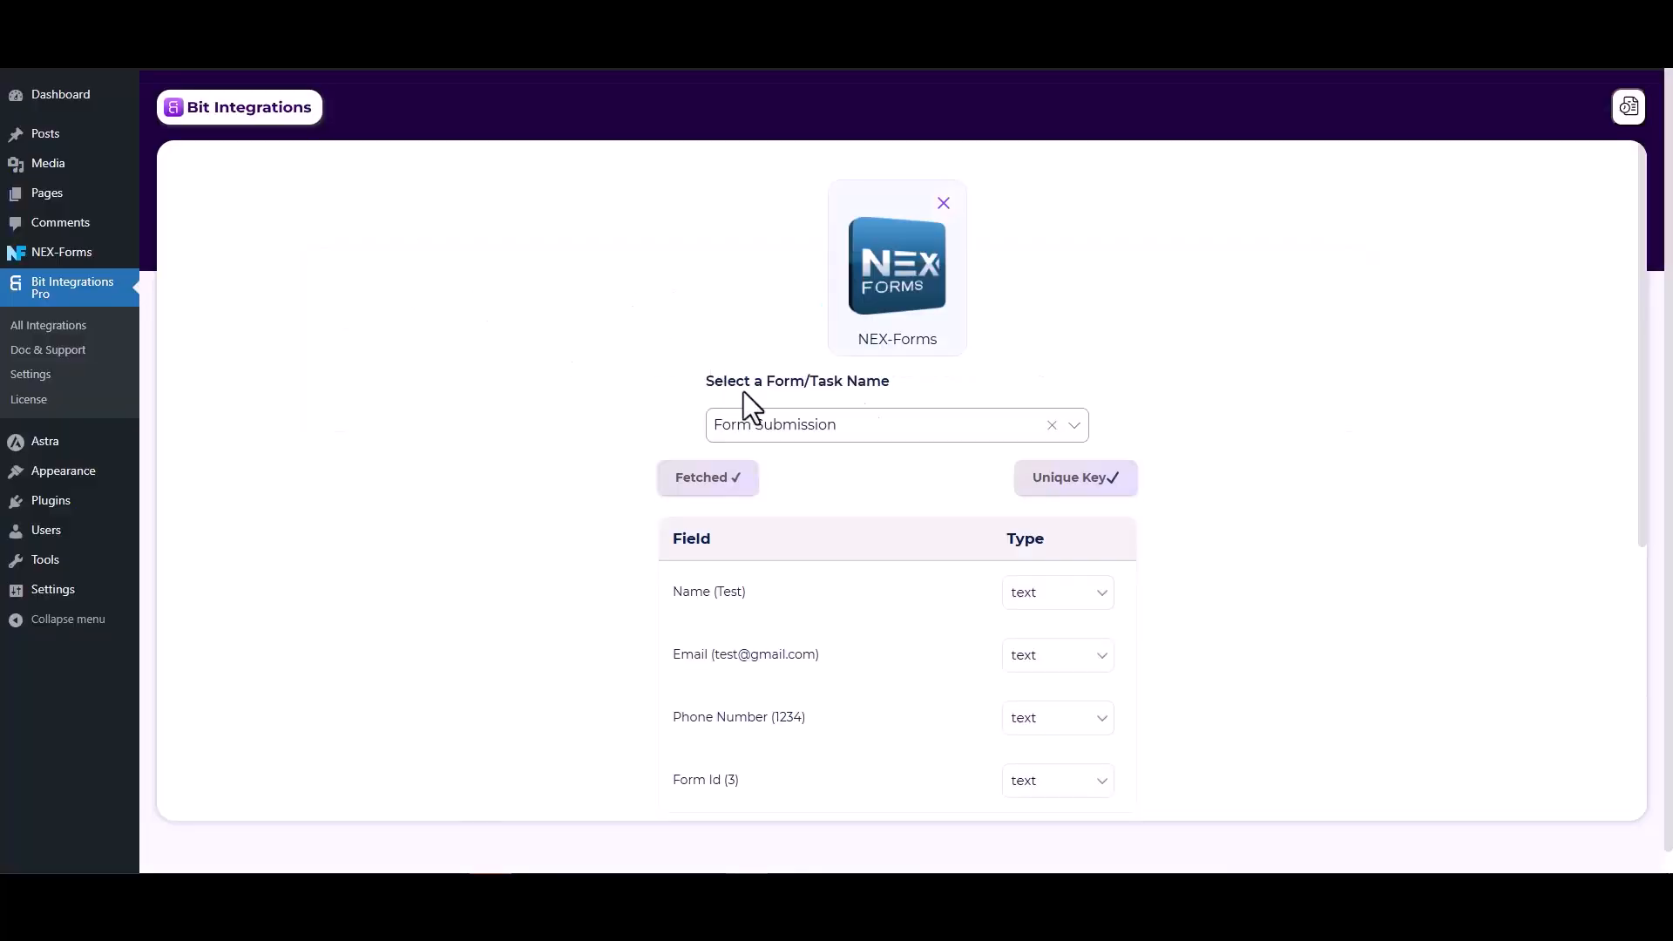
Review the fetched NEX-Forms fields and choose Web Hooks as the action
{"action": "scroll", "coordinate": [1283, 411], "scroll_direction": "down", "scroll_amount": 2}
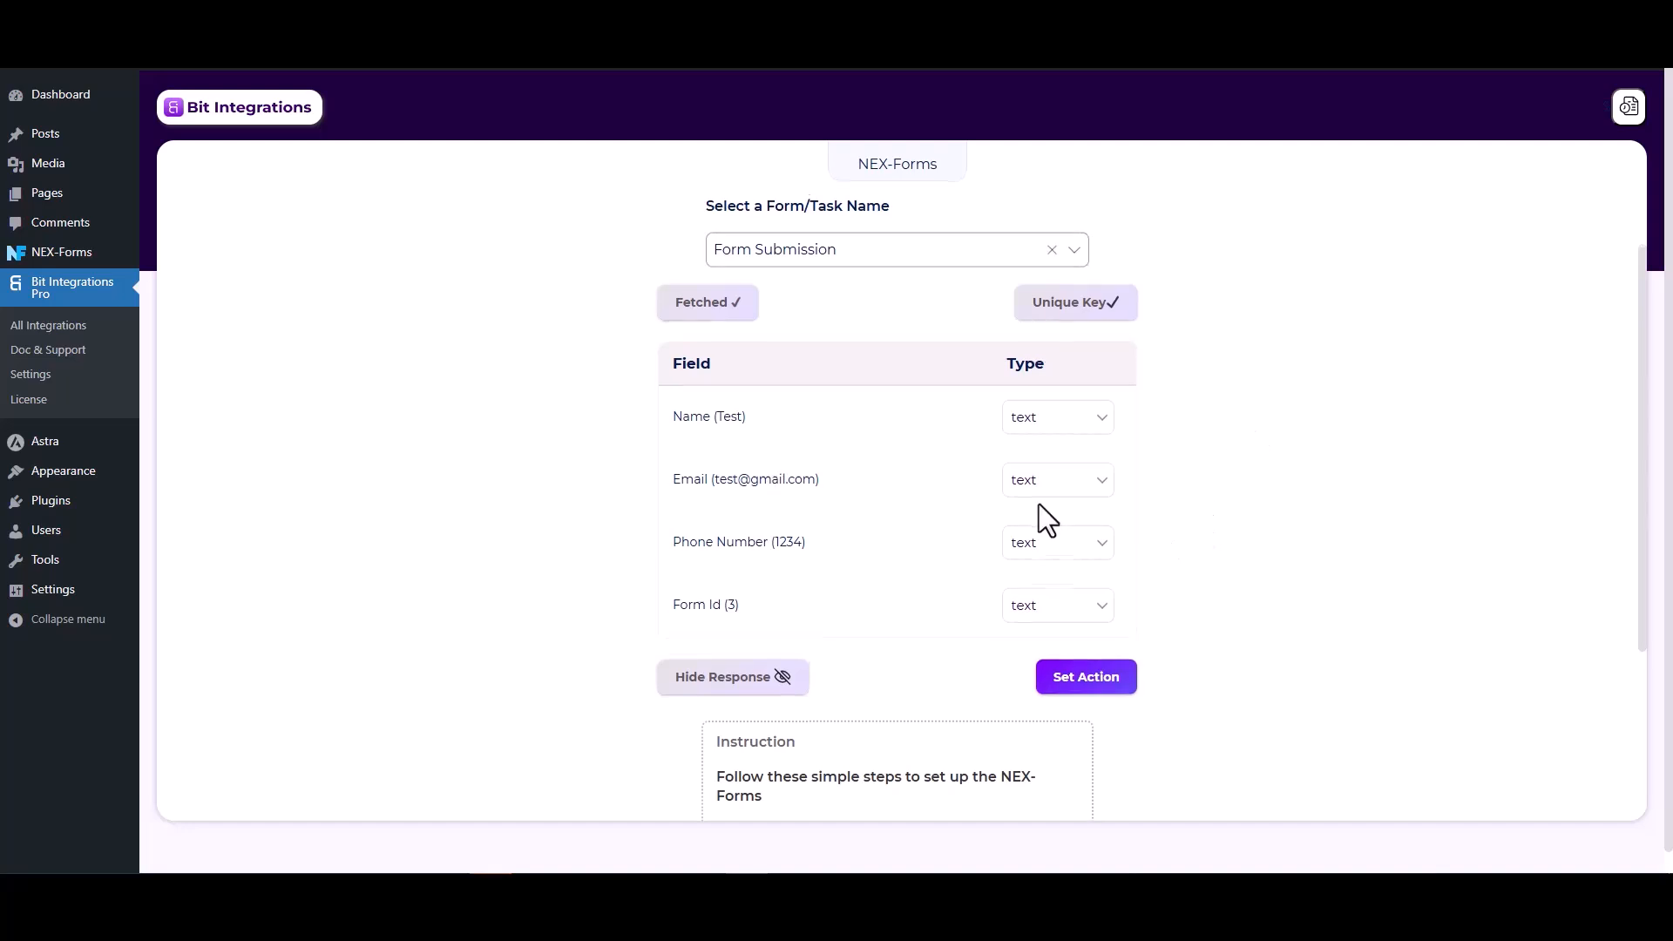
{"action": "scroll", "coordinate": [1039, 504], "scroll_direction": "down", "scroll_amount": 1}
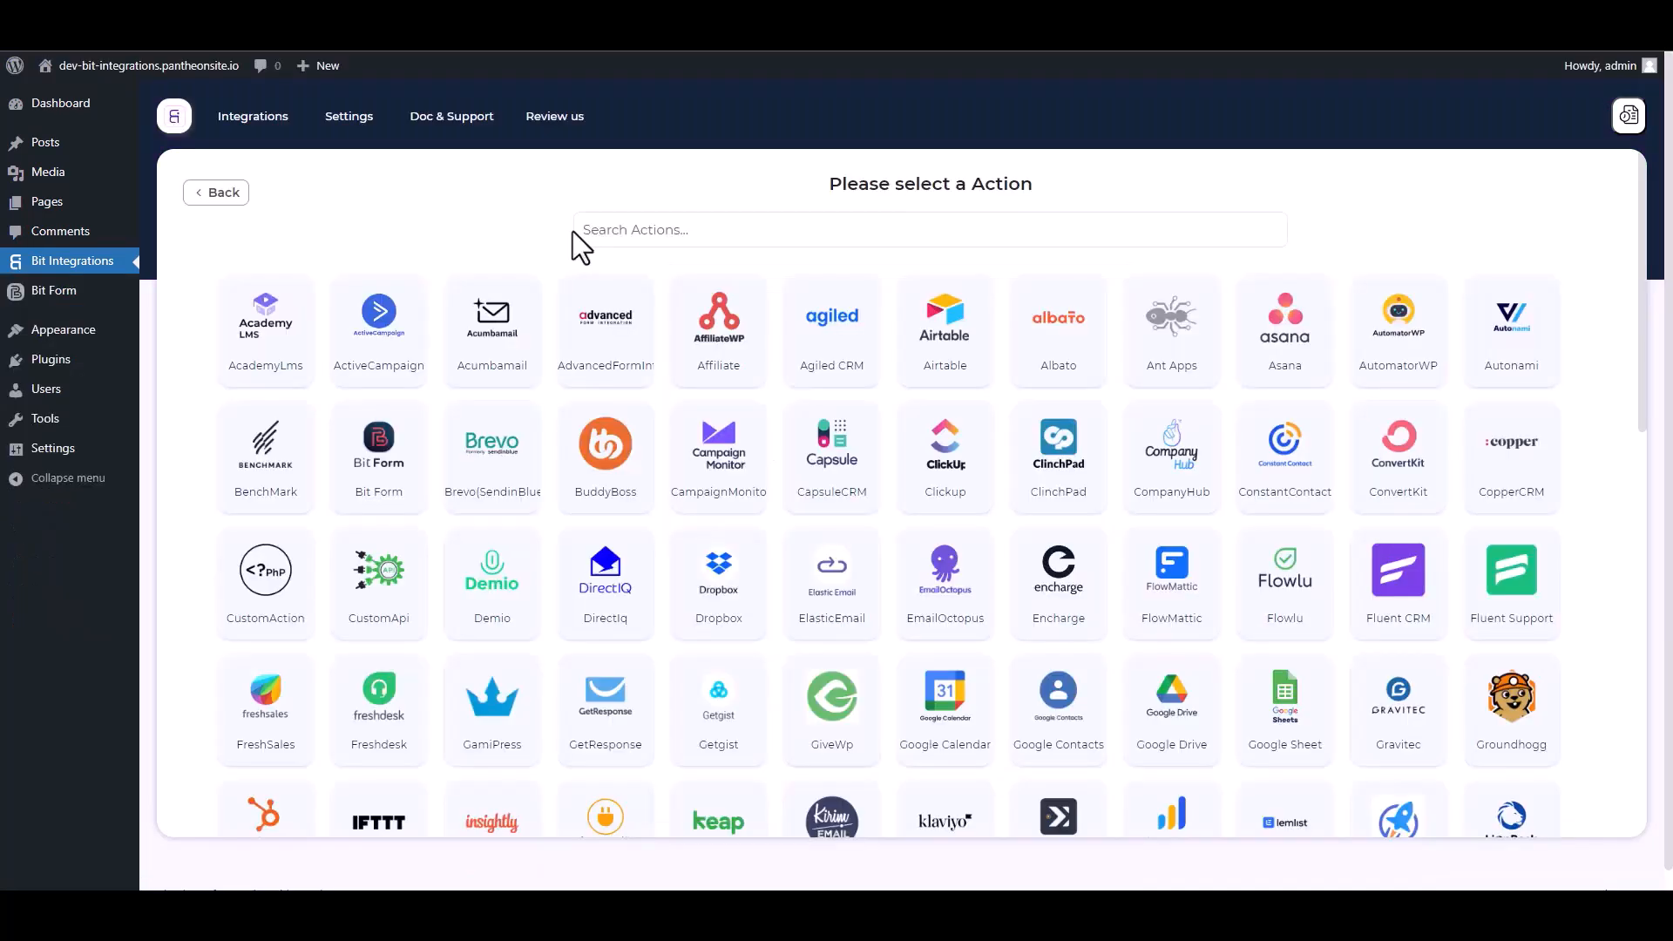
{"action": "left_click", "coordinate": [678, 229]}
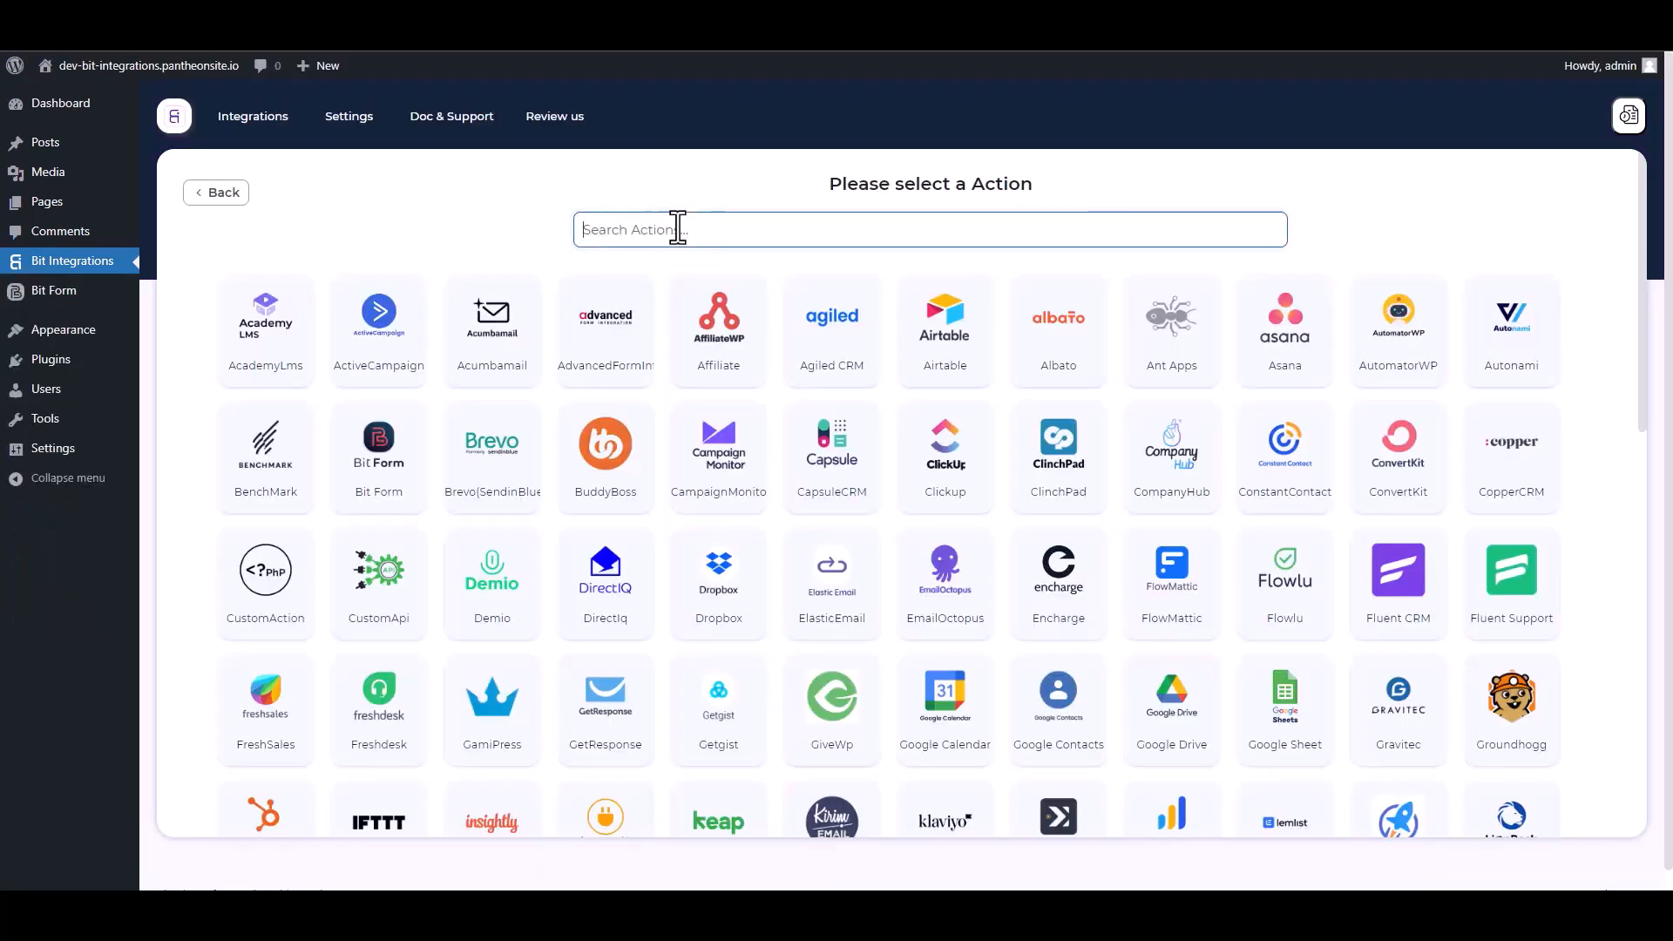
{"action": "type", "text": "web"}
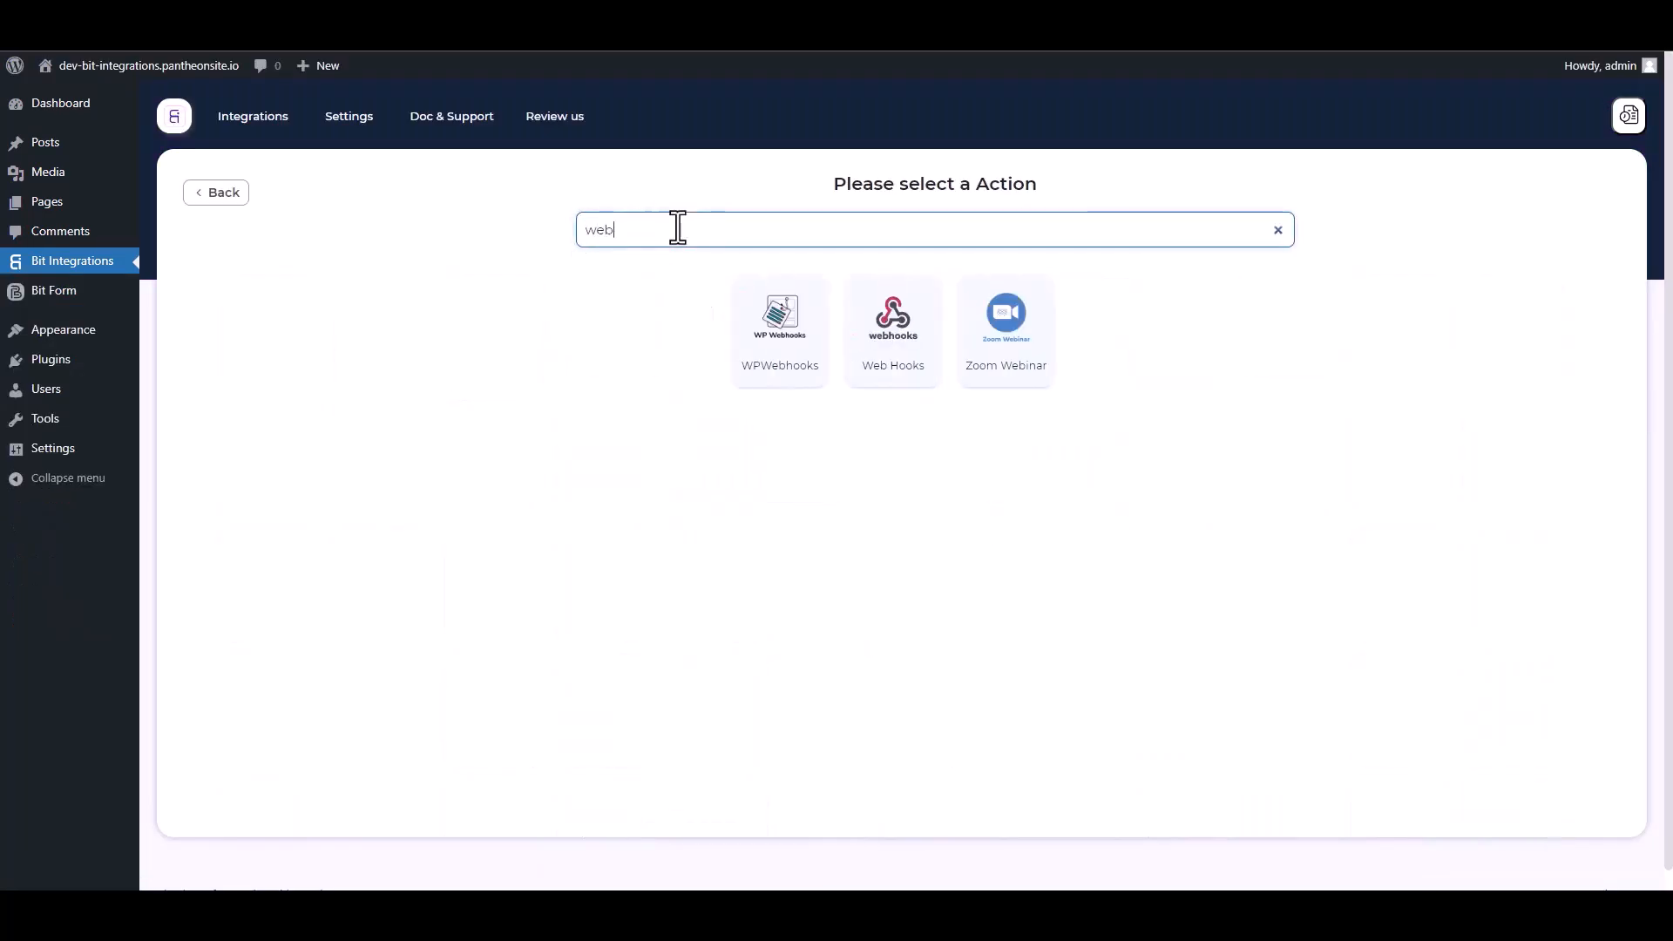
{"action": "left_click", "coordinate": [896, 366]}
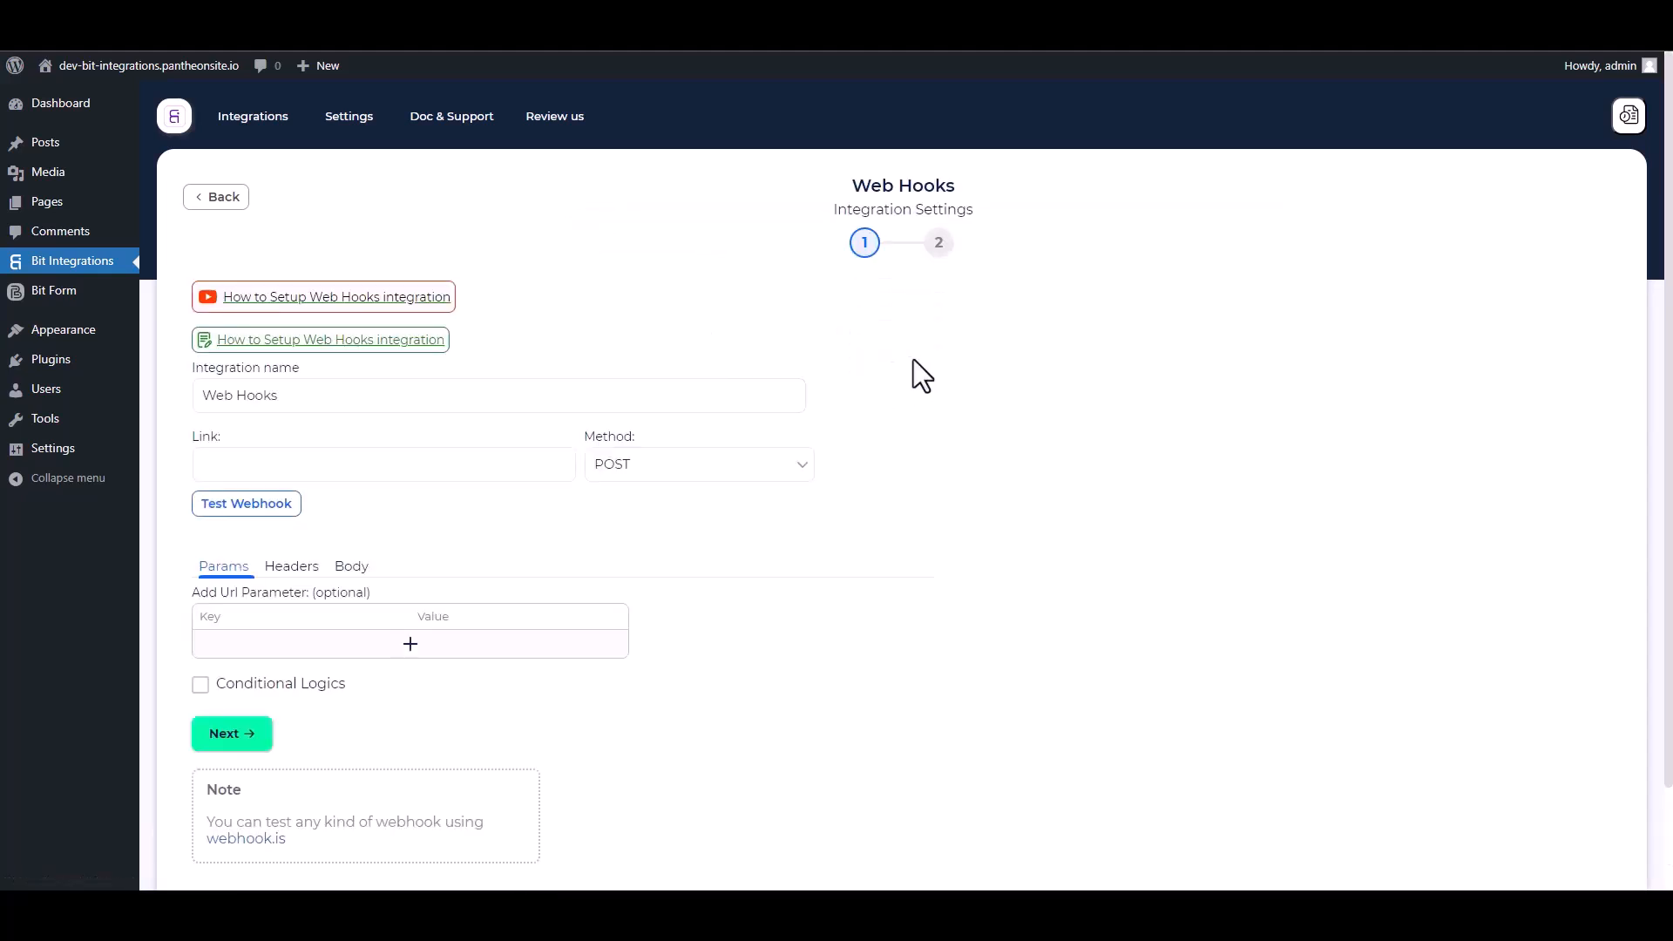
Set the webhook body to Send All Data with content type application/json
{"action": "scroll", "coordinate": [531, 532], "scroll_direction": "down", "scroll_amount": 1}
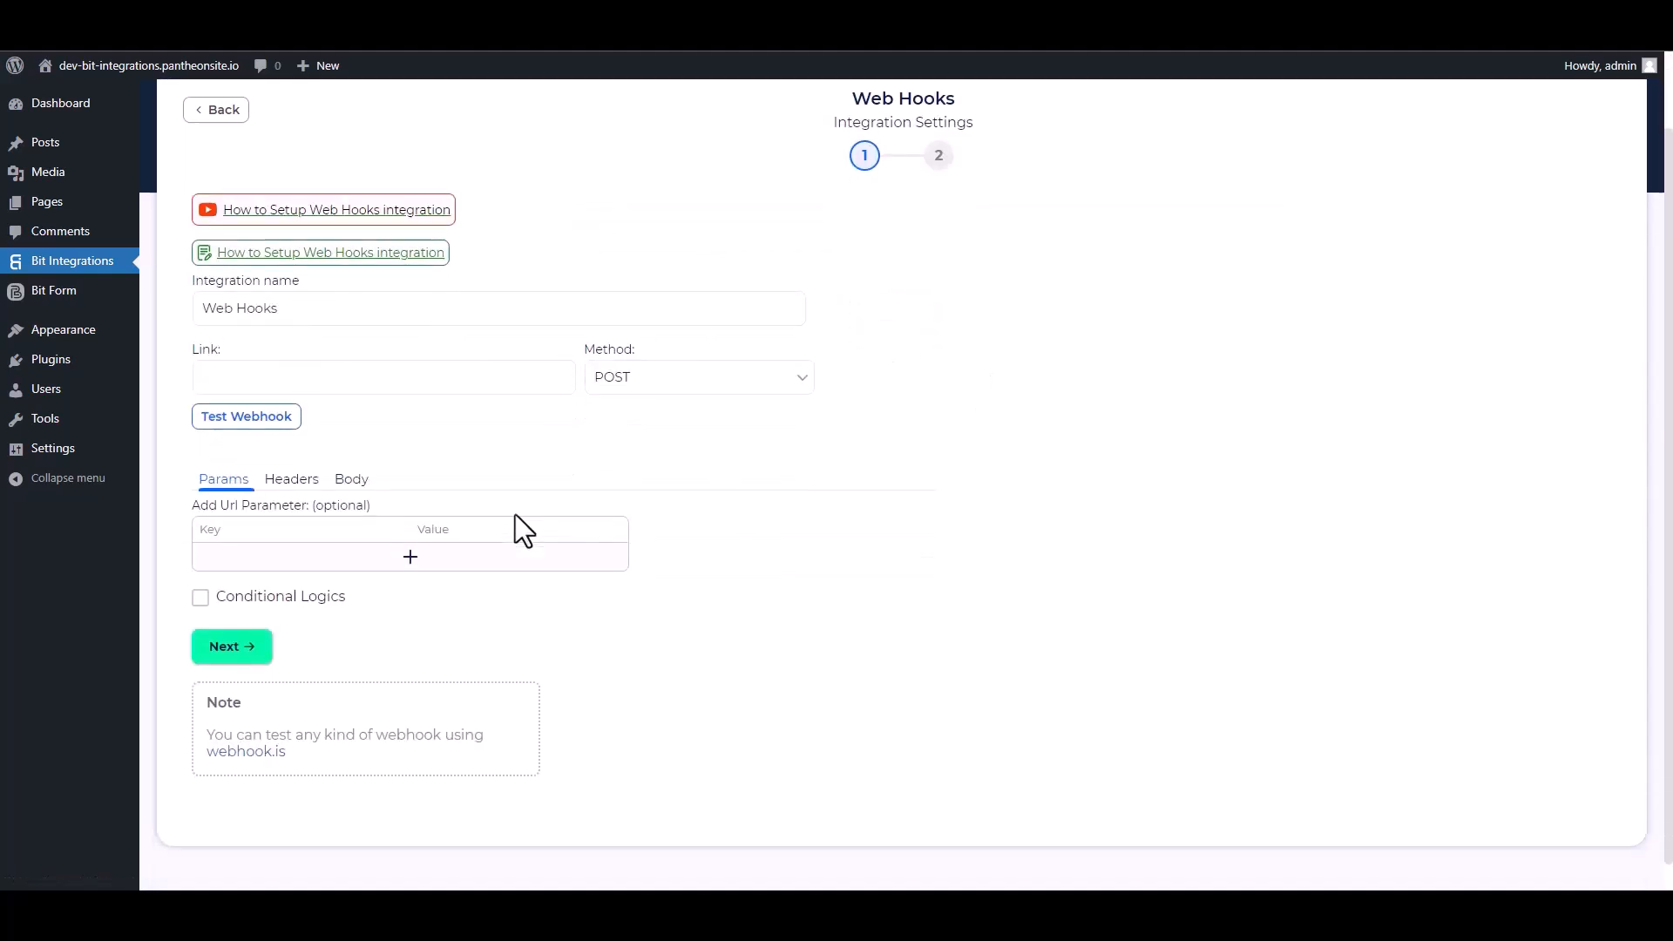
{"action": "left_click", "coordinate": [351, 482]}
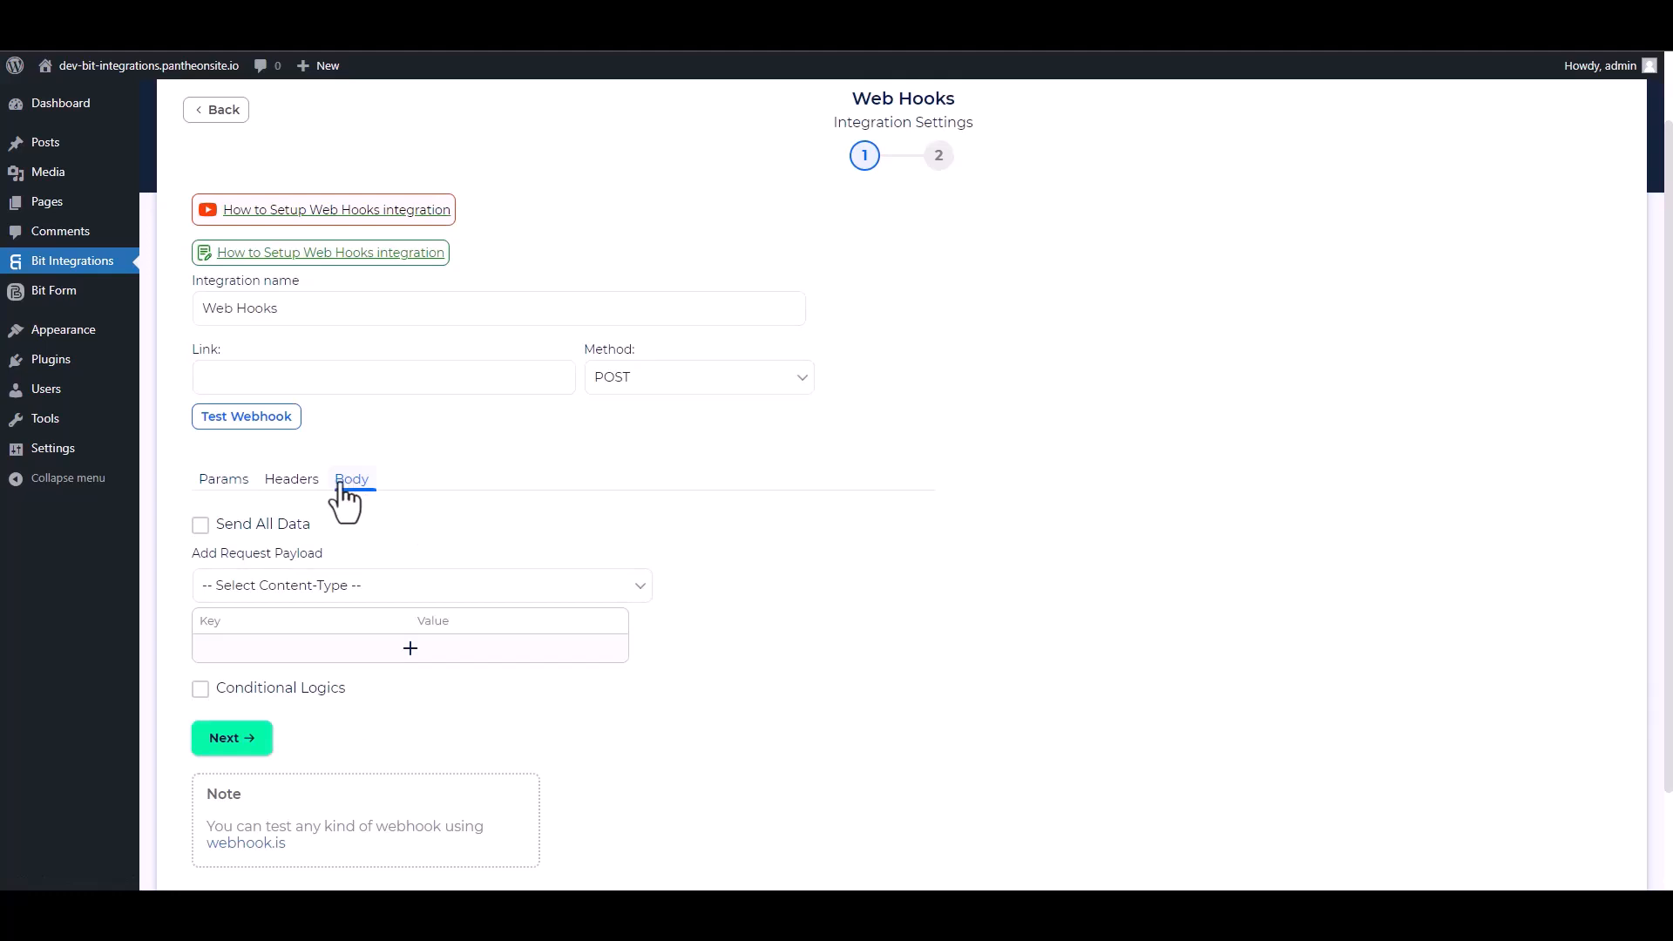
{"action": "left_click", "coordinate": [201, 526]}
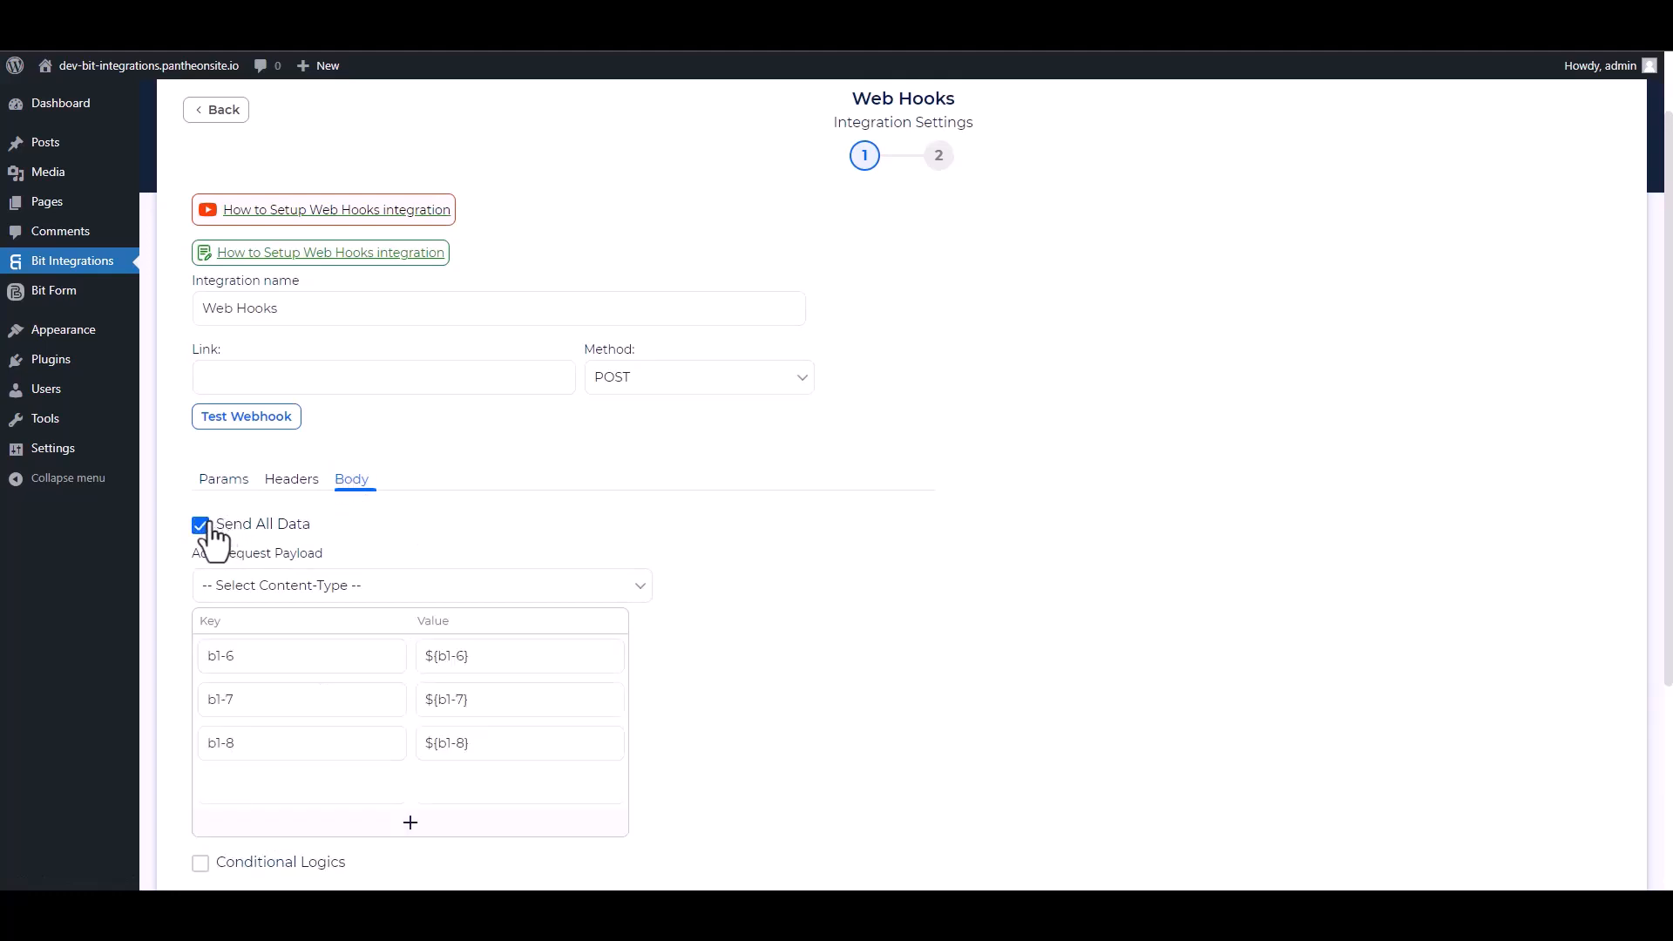
{"action": "left_click", "coordinate": [340, 588]}
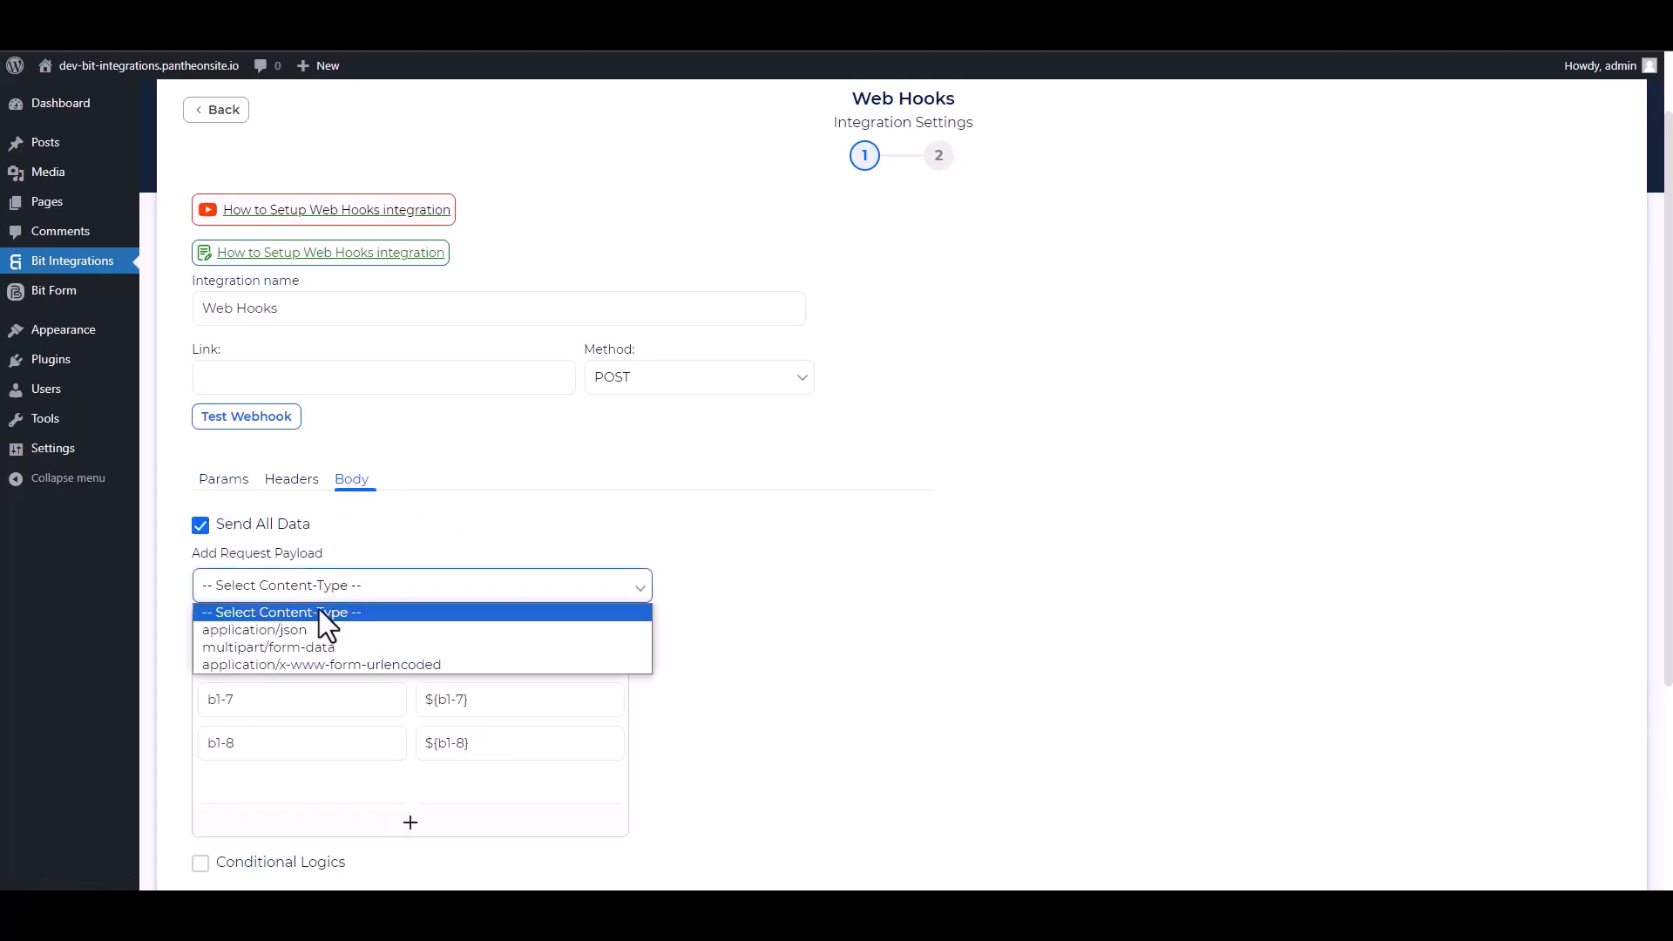
{"action": "left_click", "coordinate": [300, 631]}
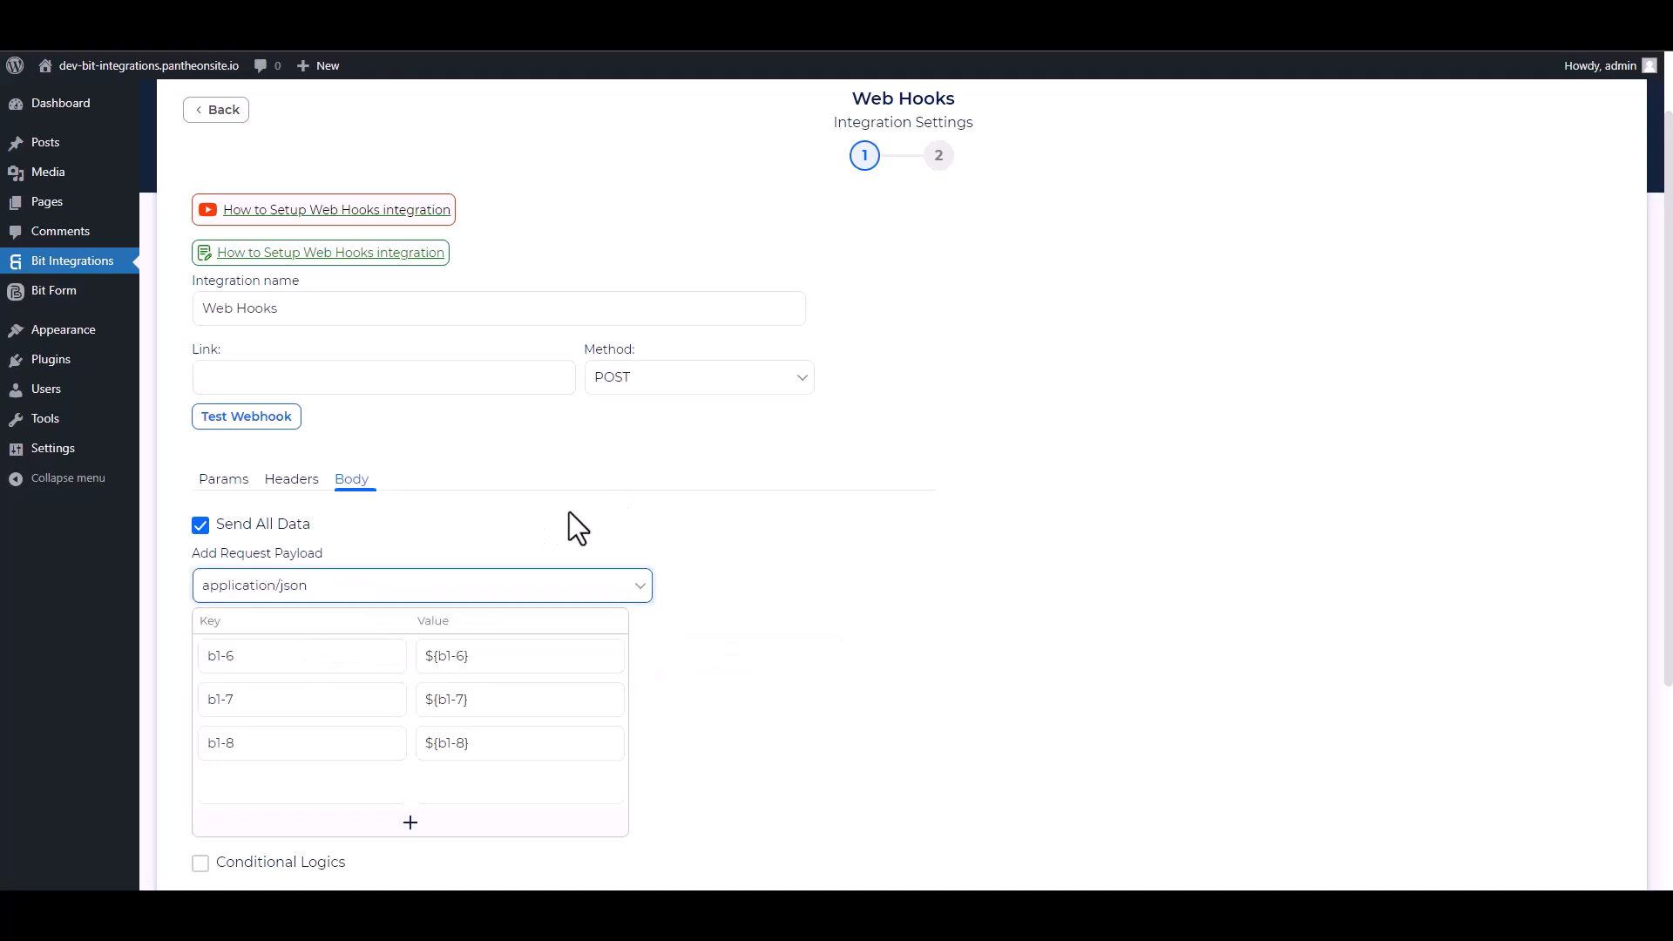
{"action": "scroll", "coordinate": [568, 510], "scroll_direction": "up", "scroll_amount": 1}
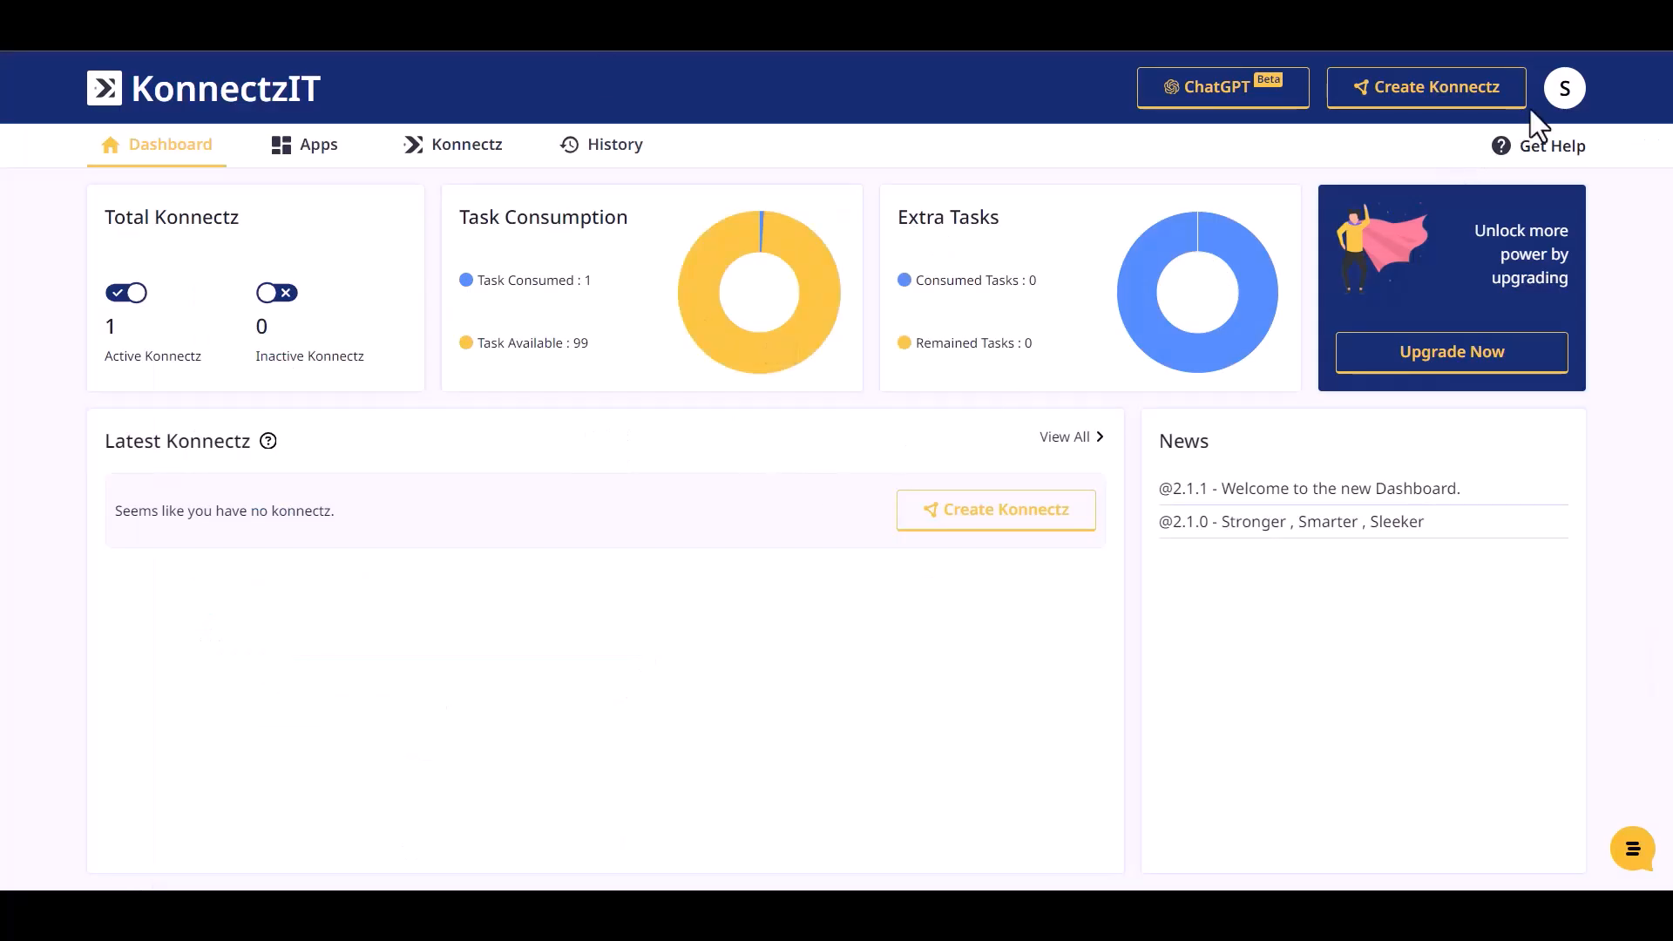
Add a Webhook trigger to a new Konnectz, copy its URL and capture responses
{"action": "left_click", "coordinate": [1453, 97]}
{"action": "left_click", "coordinate": [118, 150]}
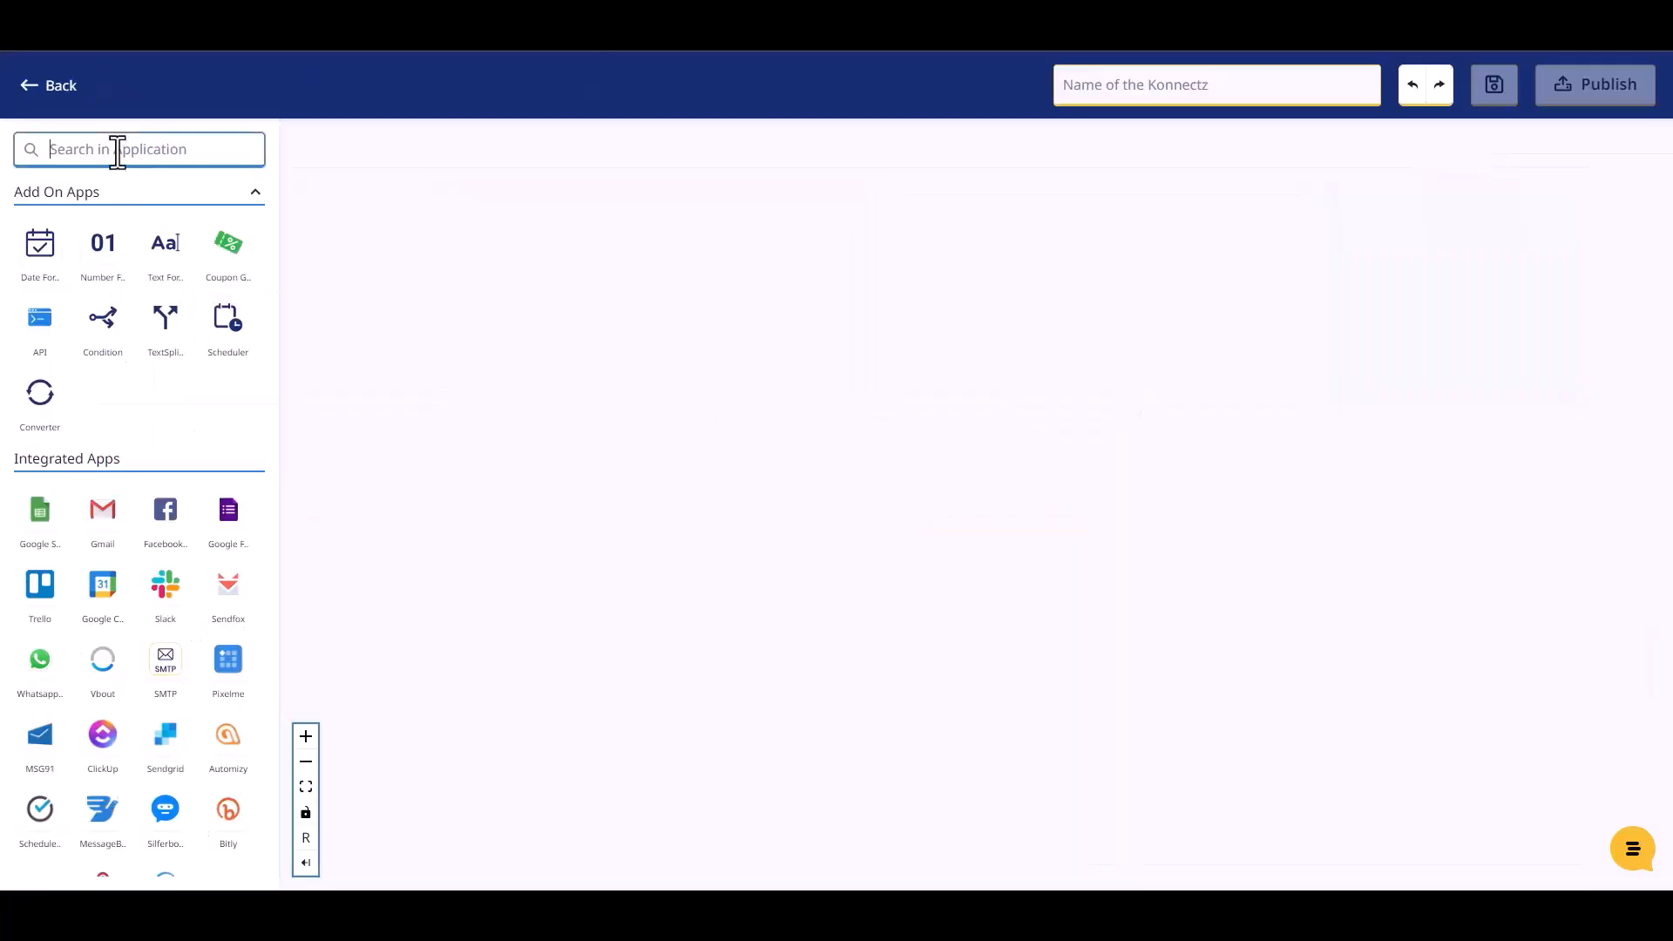
{"action": "type", "text": "web"}
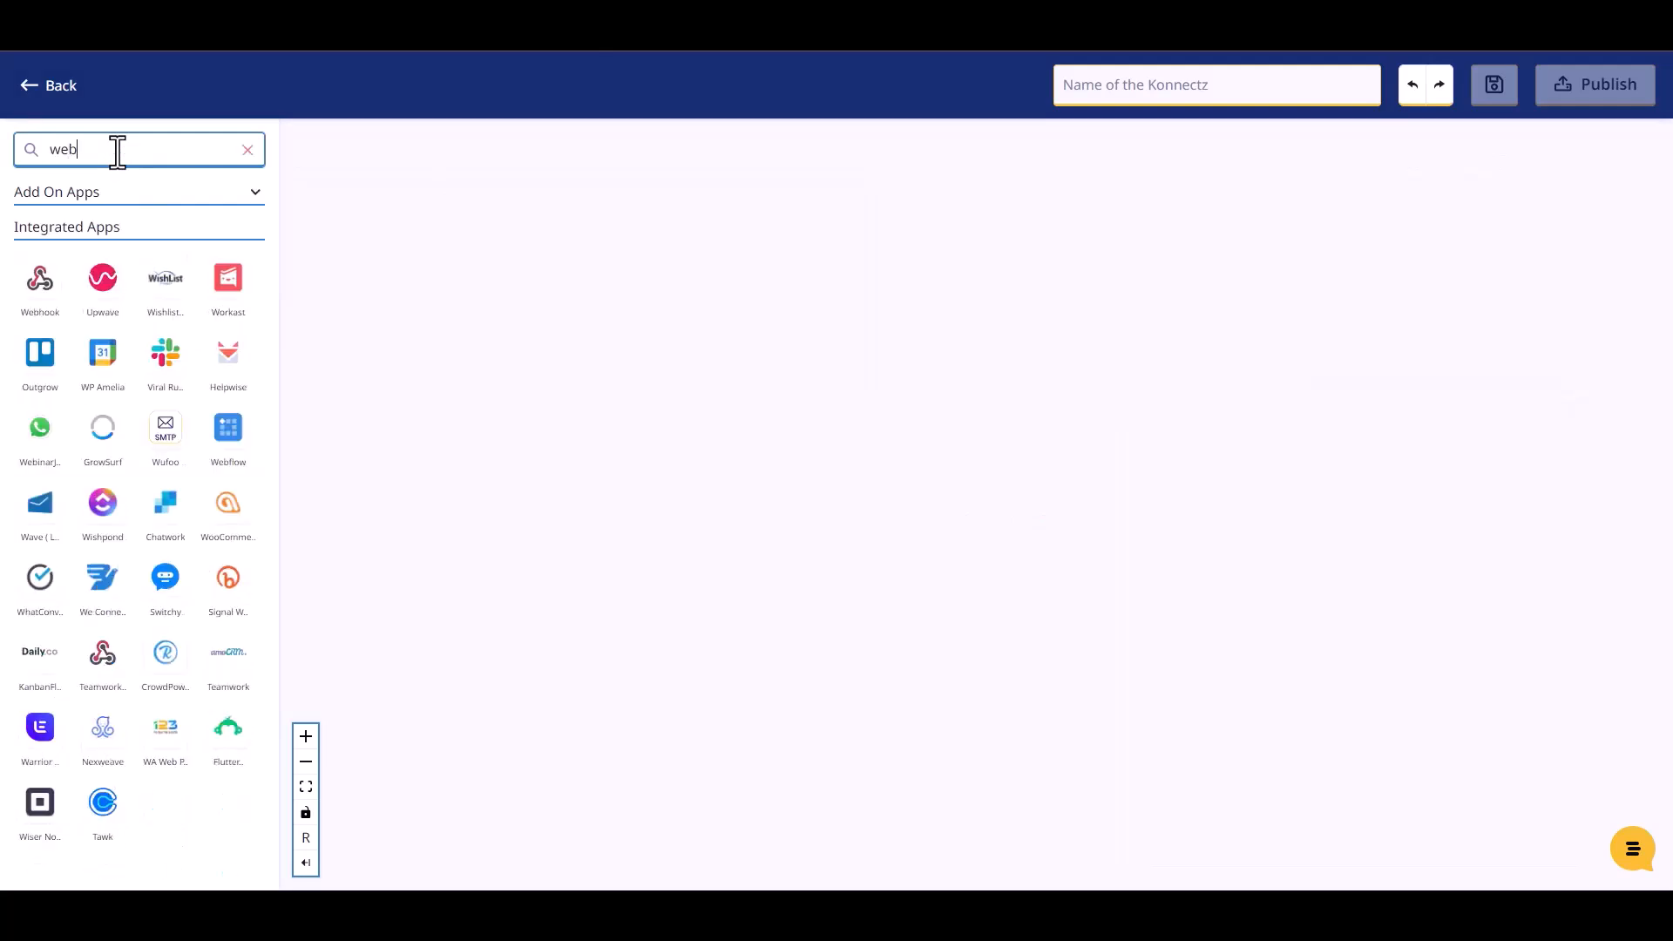
{"action": "left_click_drag", "start_coordinate": [39, 296], "coordinate": [436, 246]}
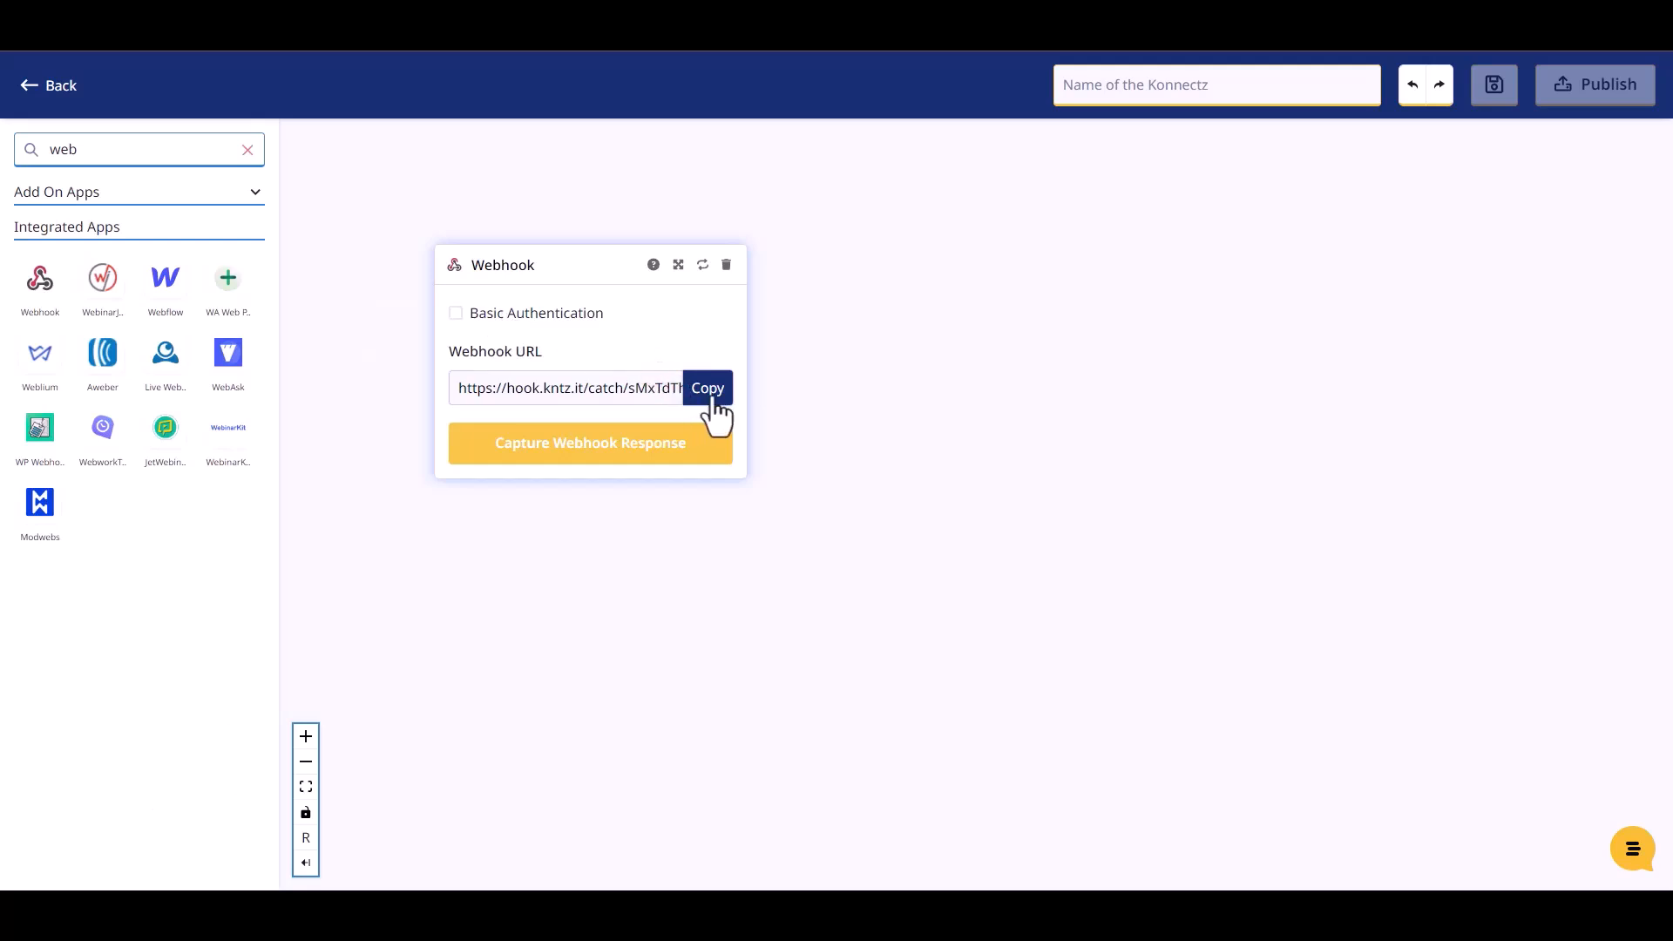
{"action": "left_click", "coordinate": [711, 397]}
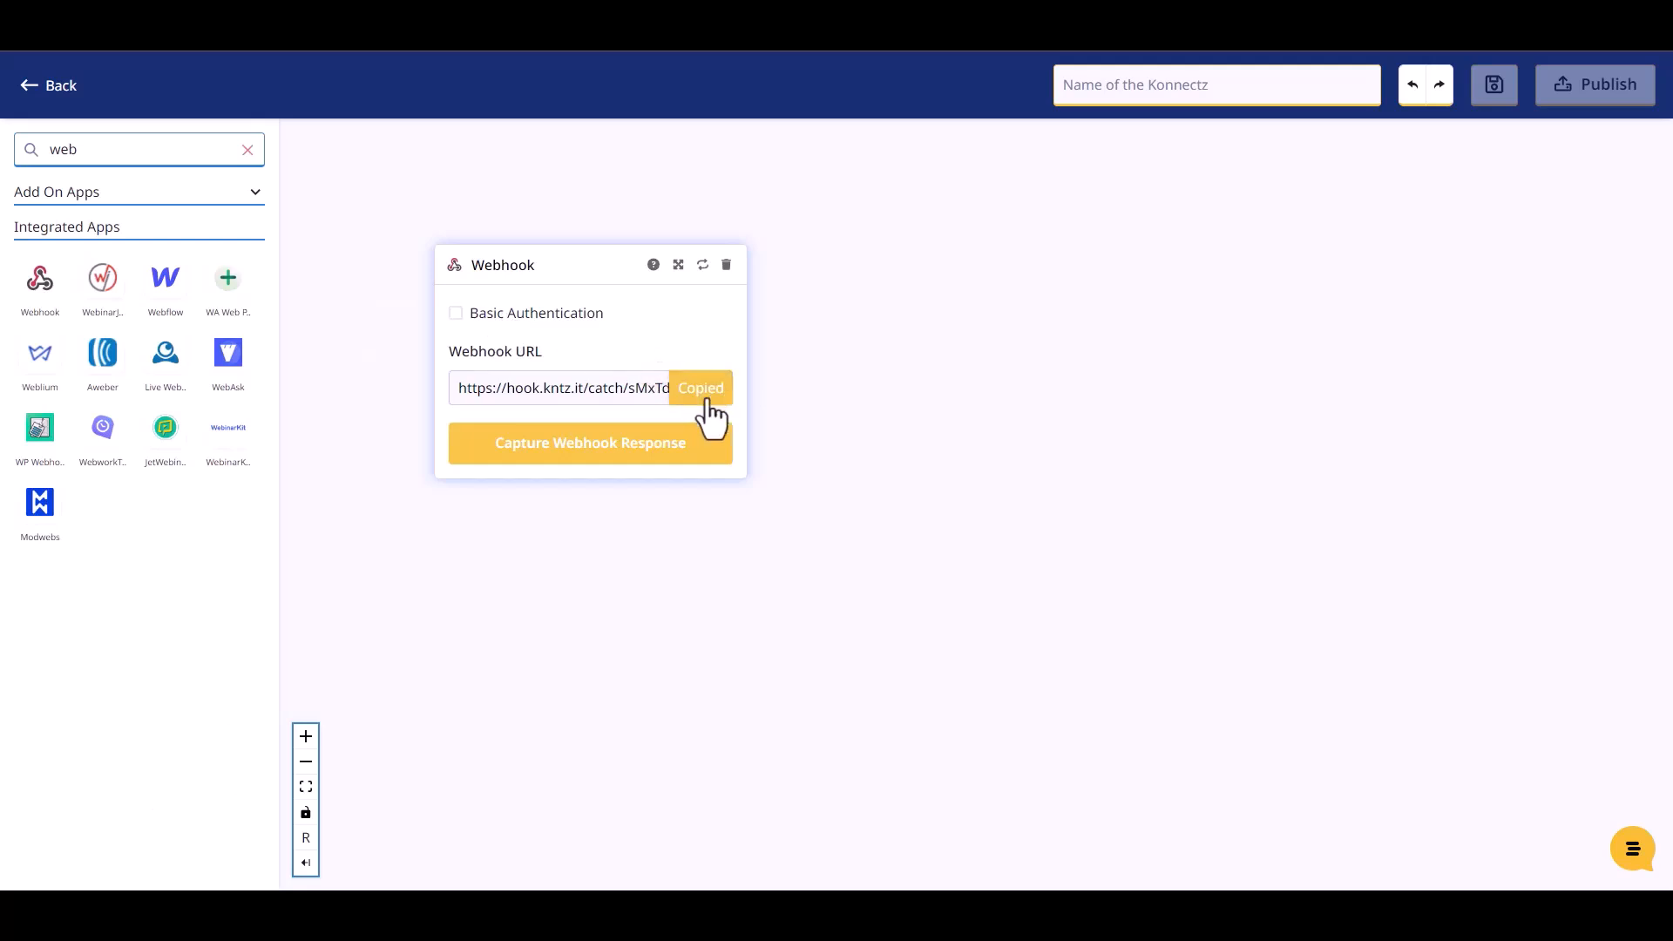
{"action": "left_click", "coordinate": [616, 451]}
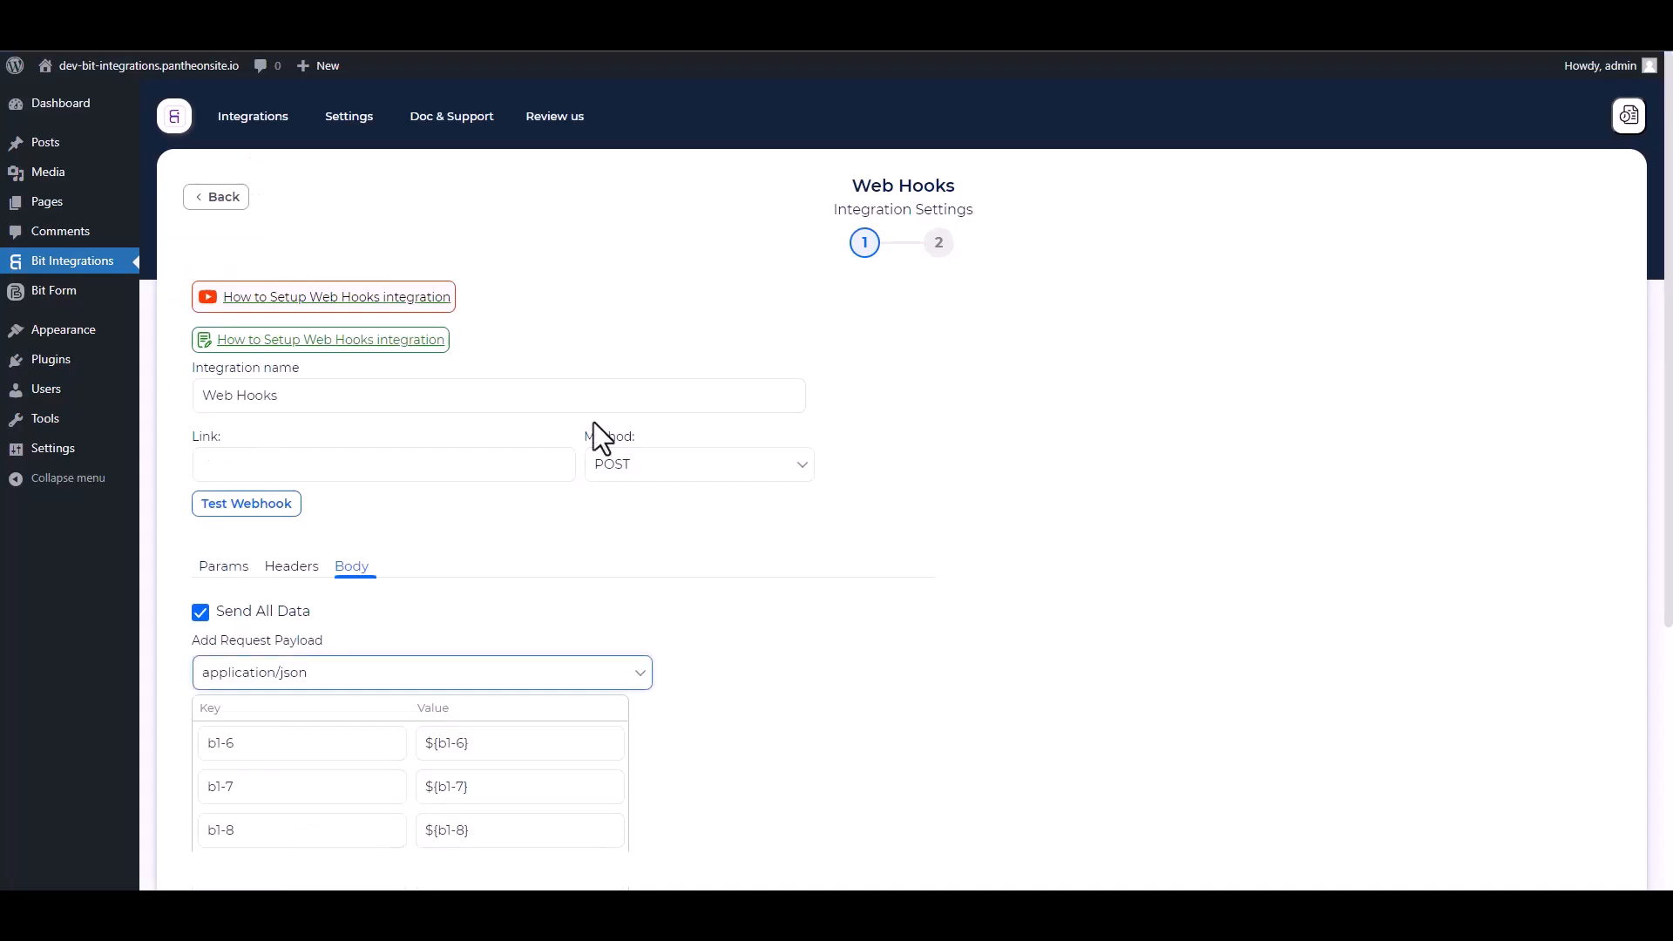
{"action": "left_click", "coordinate": [338, 467]}
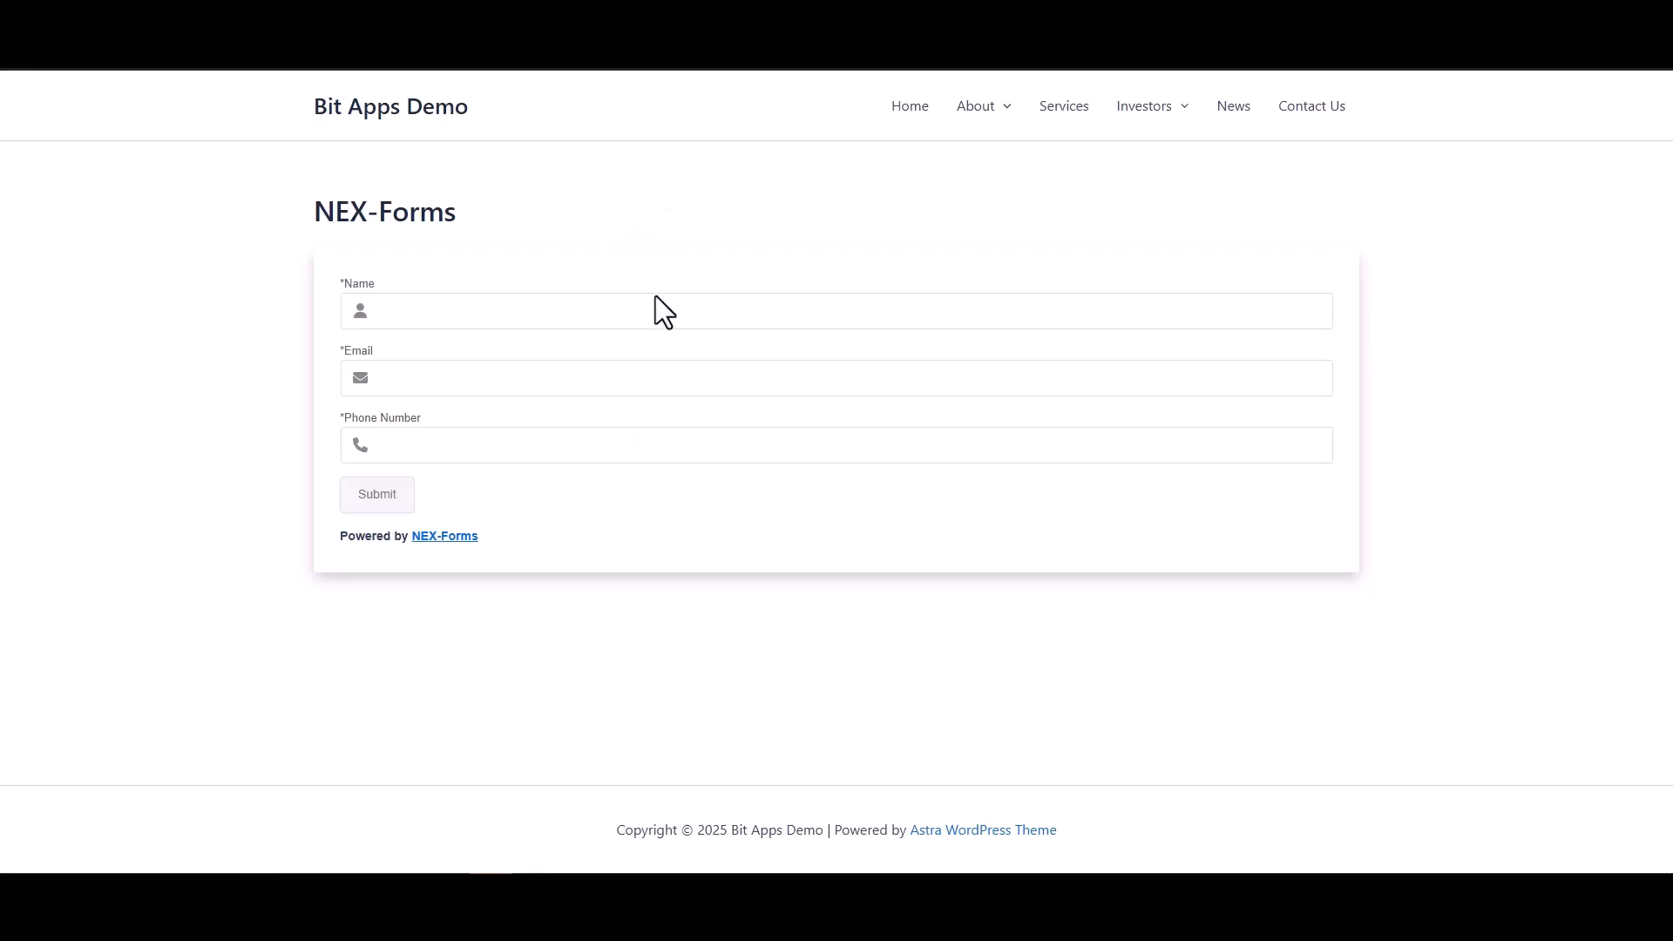
Submit a second entry named 'Bit Integrations' with a support email and a phone number
{"action": "left_click", "coordinate": [655, 301]}
{"action": "type", "text": "Bit Integrations"}
{"action": "left_click", "coordinate": [1043, 365]}
{"action": "left_click", "coordinate": [1173, 451]}
{"action": "type", "text": "444555666"}
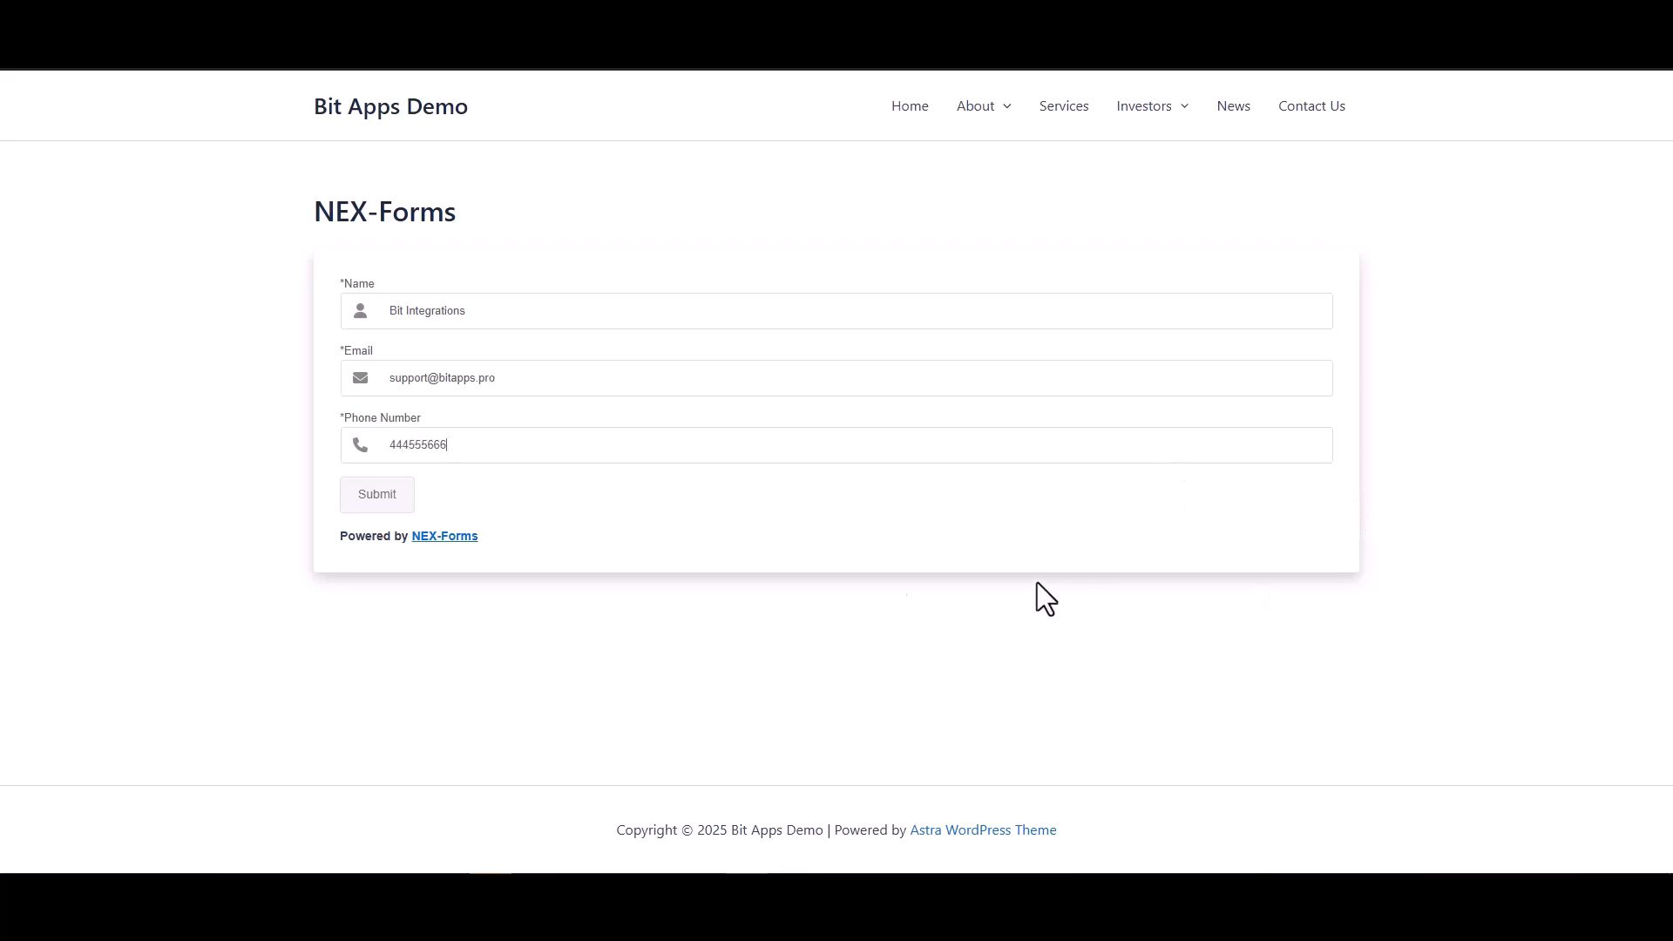
{"action": "left_click", "coordinate": [392, 495]}
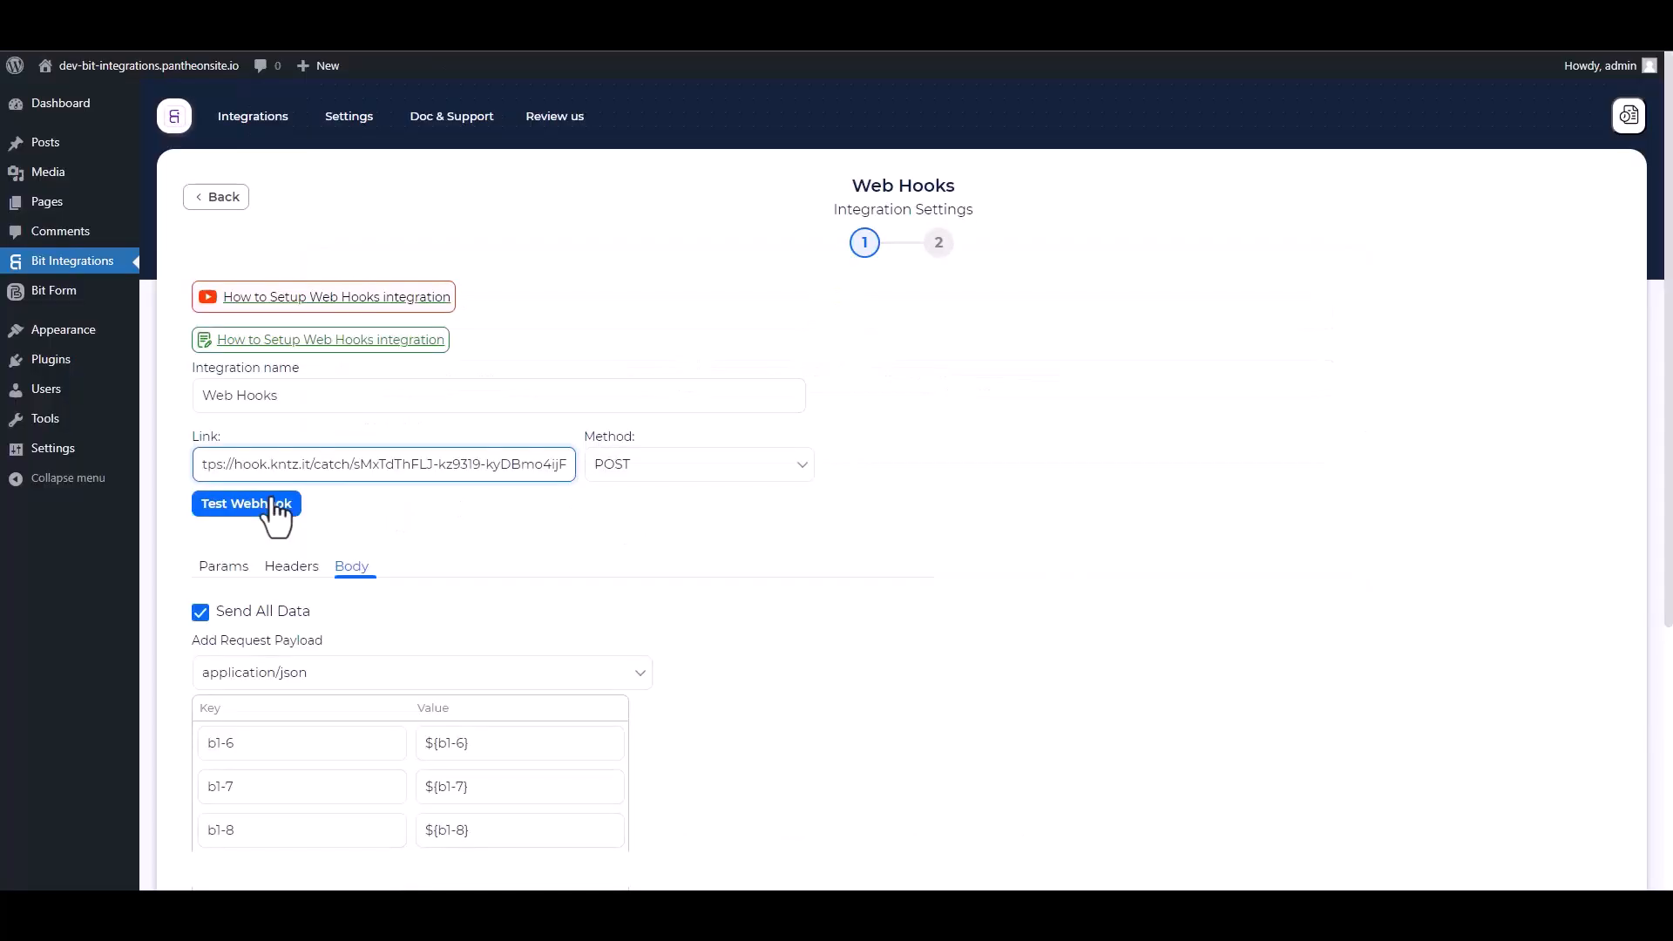
Test the webhook link, then save the integration with Finish & Save
{"action": "left_click", "coordinate": [273, 507]}
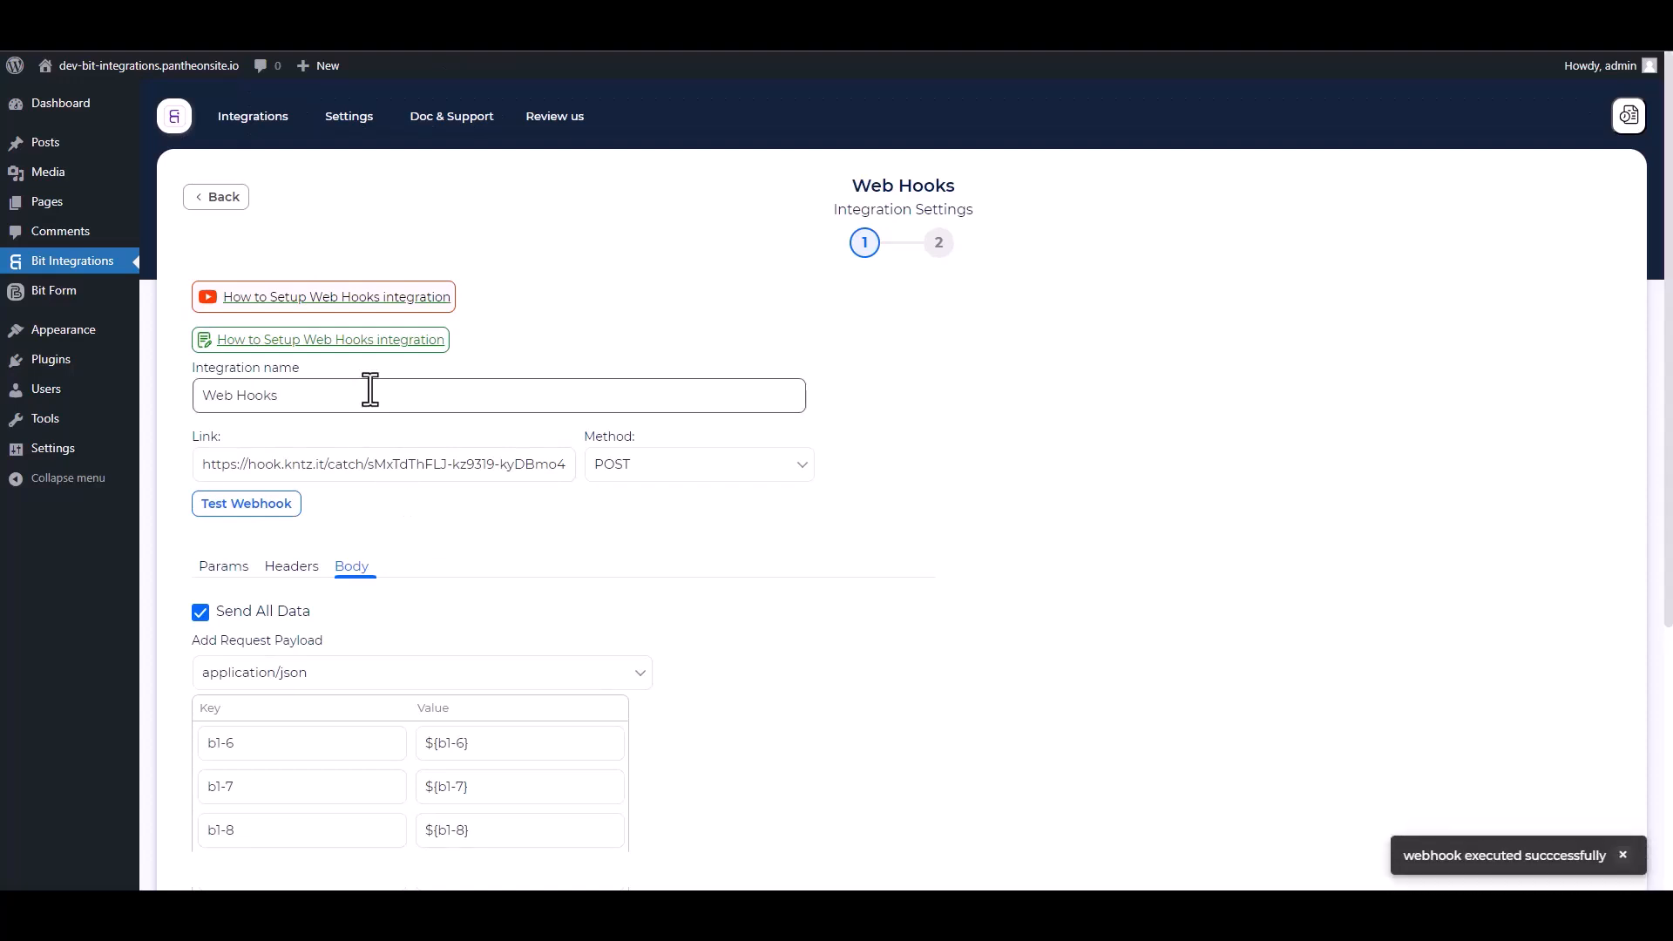
{"action": "scroll", "coordinate": [512, 474], "scroll_direction": "down", "scroll_amount": 5}
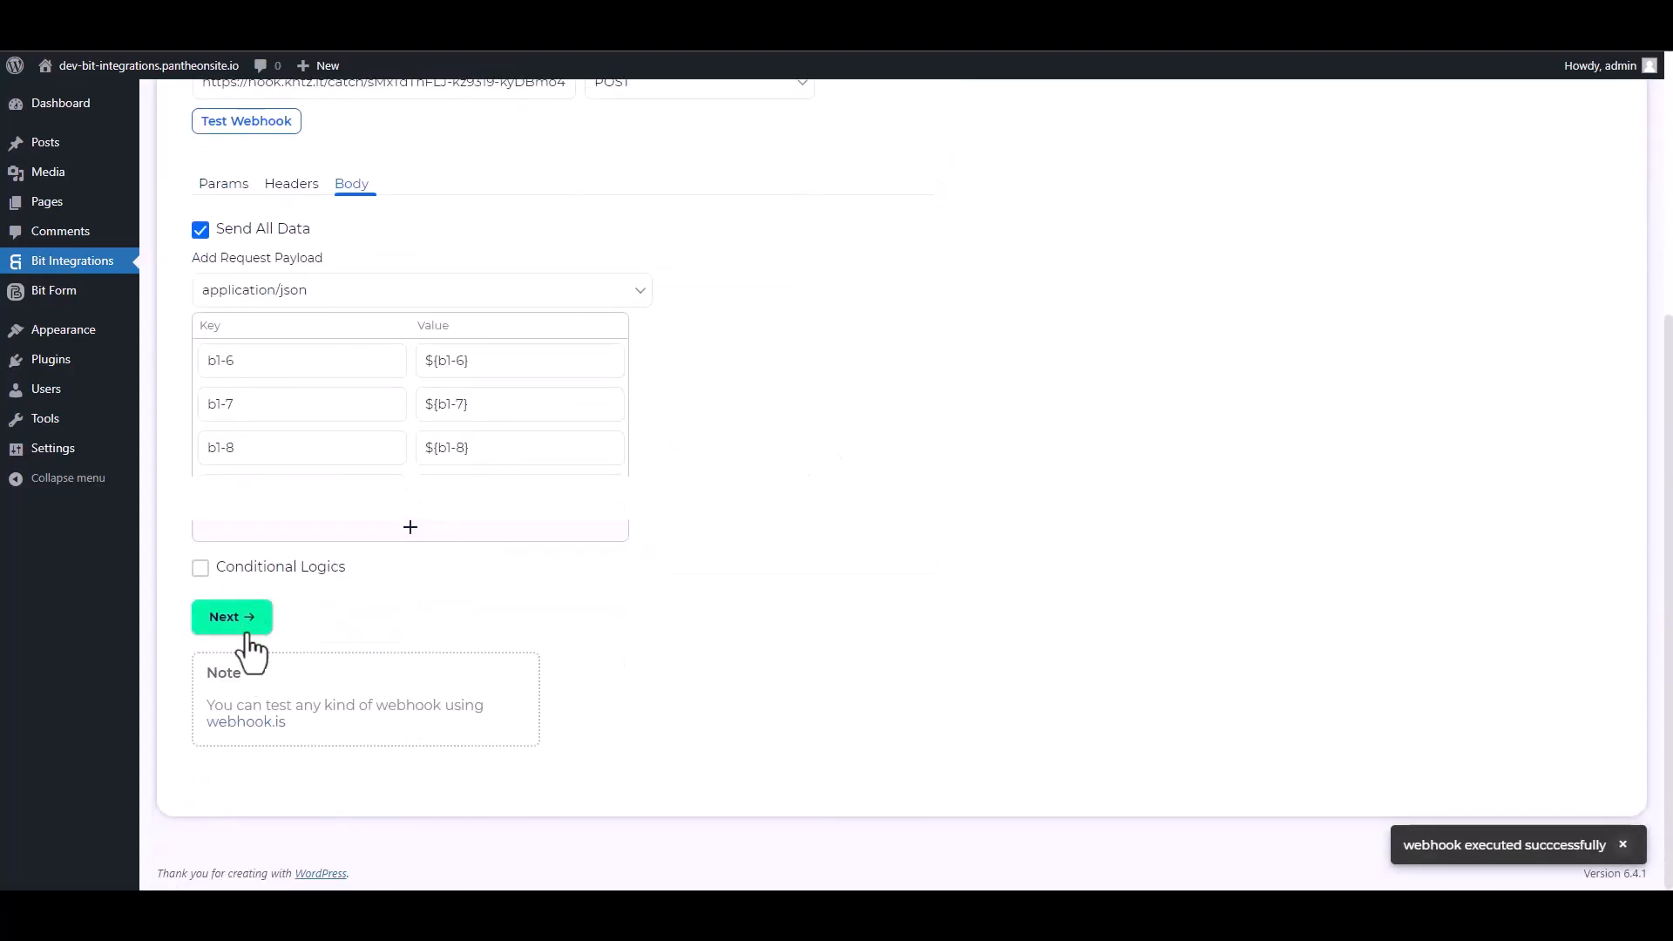
{"action": "left_click", "coordinate": [251, 621]}
{"action": "left_click", "coordinate": [900, 346]}
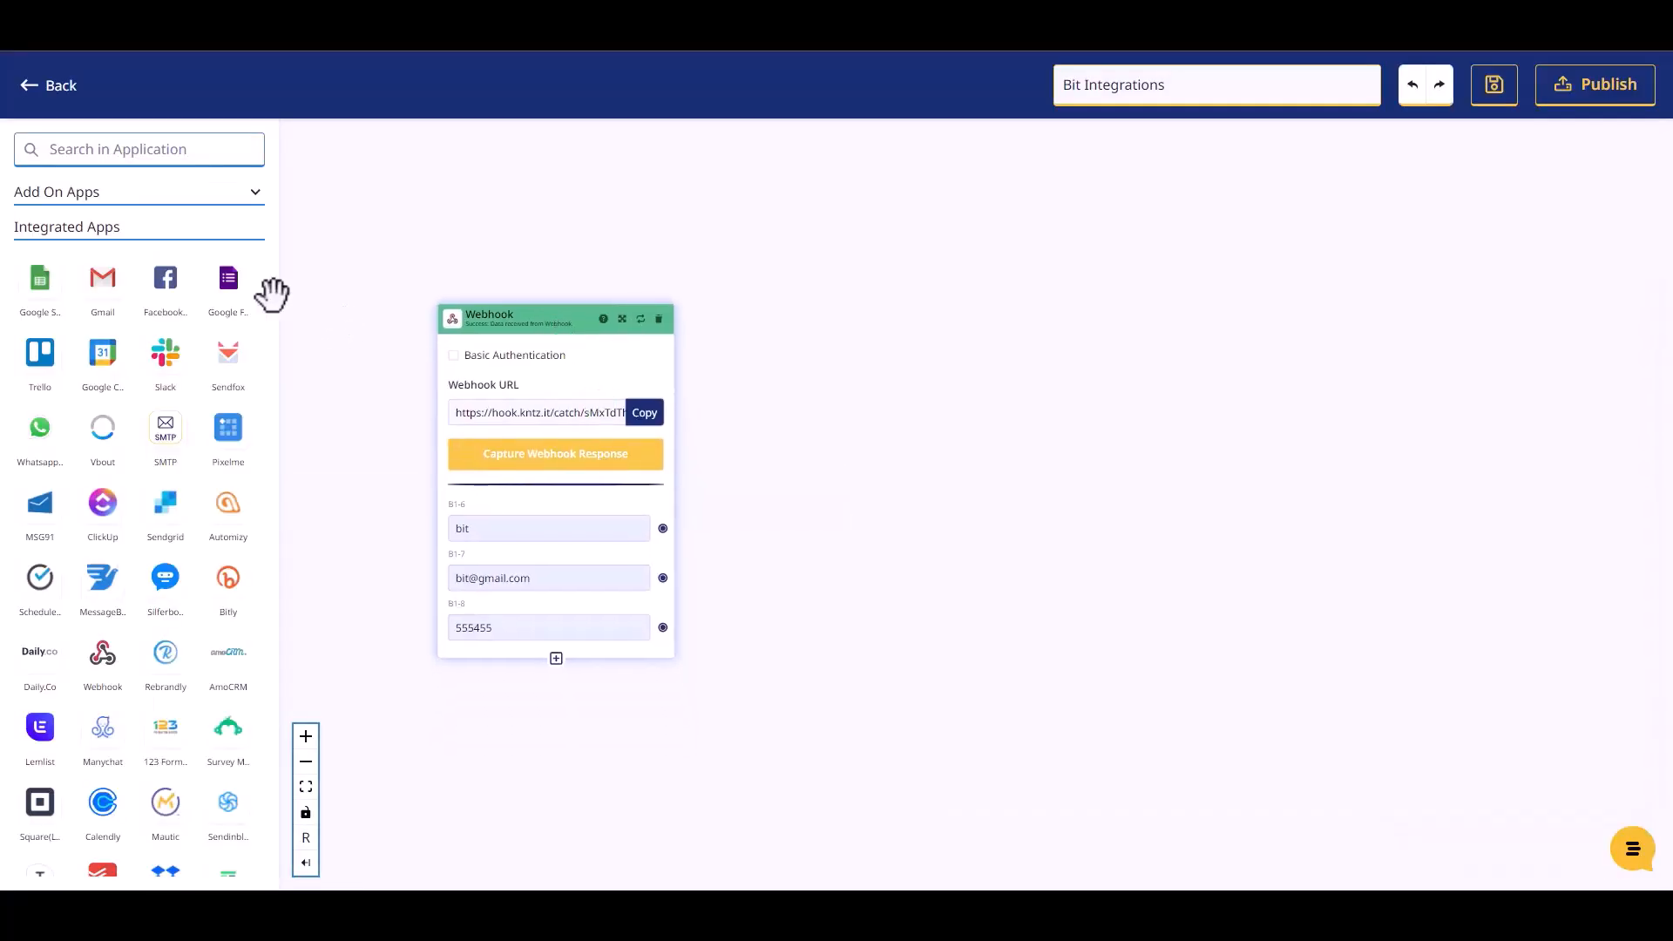
Drag a Mailer Lite node onto the canvas beside the Webhook and list its actions
{"action": "left_click", "coordinate": [126, 148]}
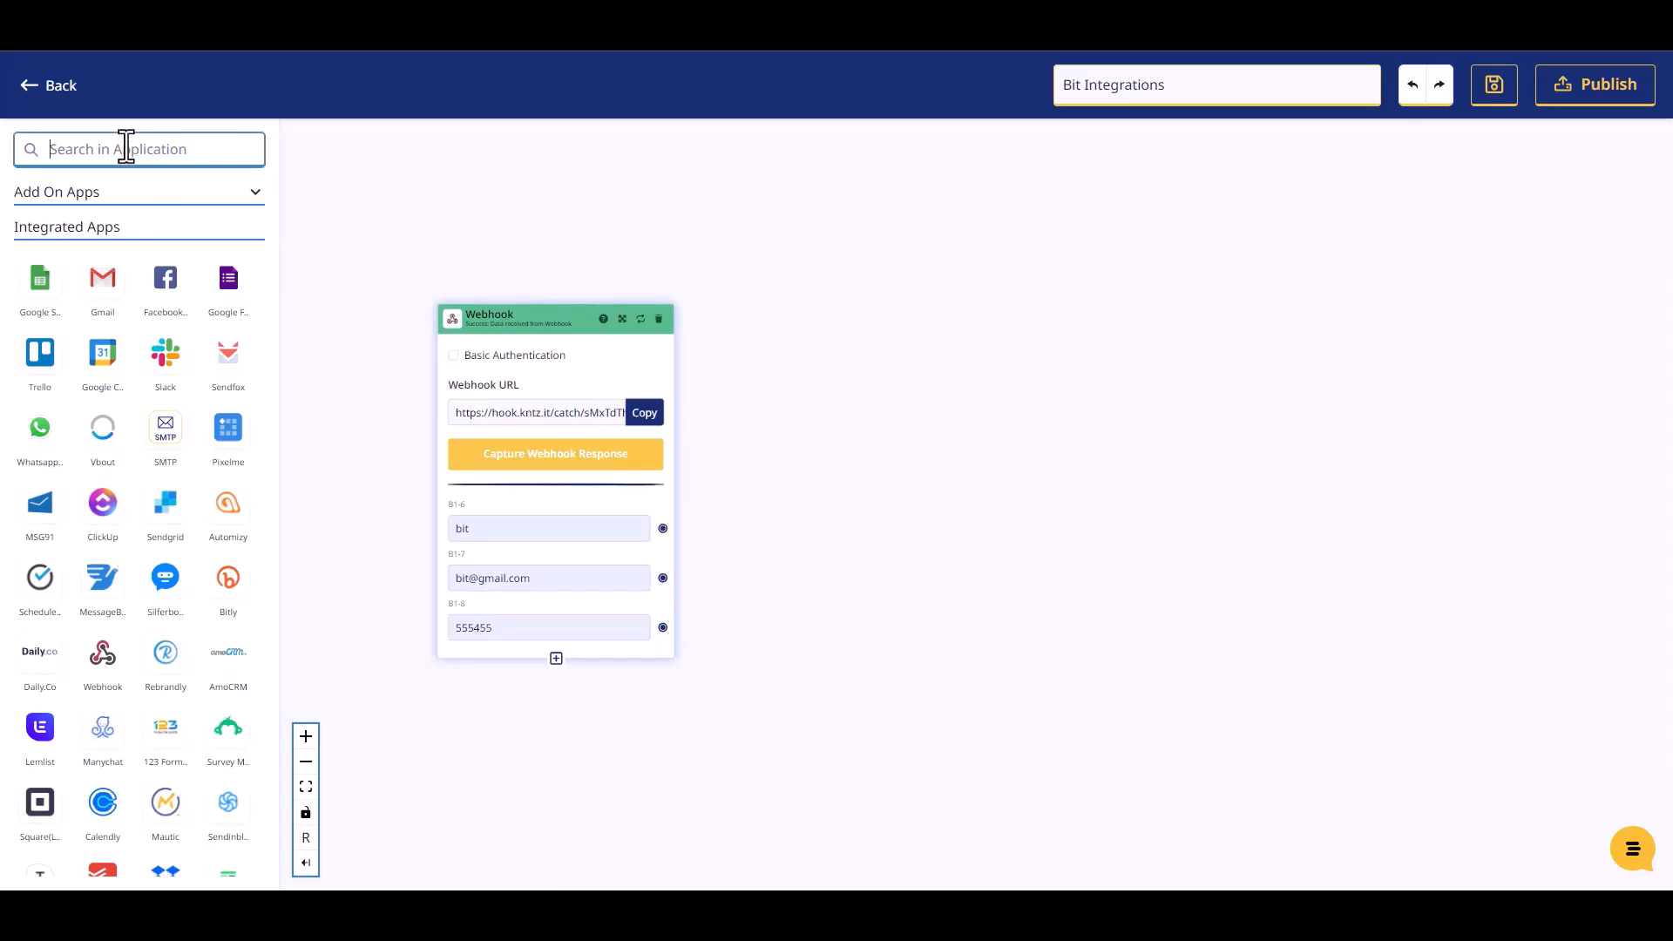
{"action": "type", "text": "mailer"}
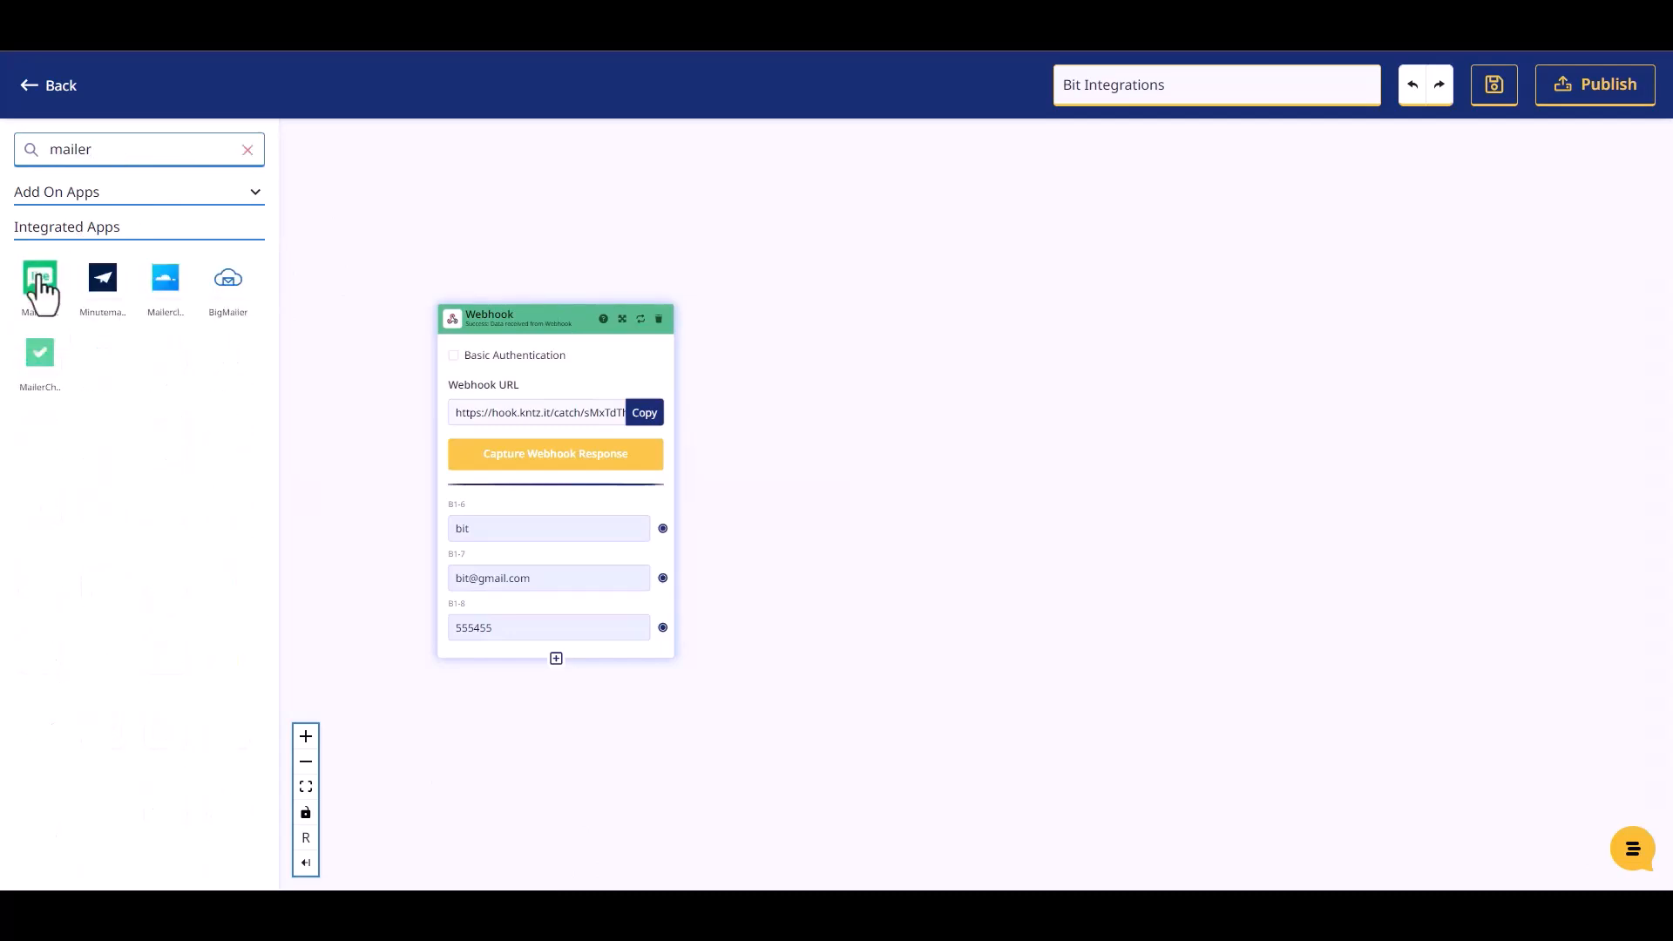
{"action": "left_click_drag", "start_coordinate": [40, 277], "coordinate": [891, 388]}
{"action": "left_click", "coordinate": [927, 466]}
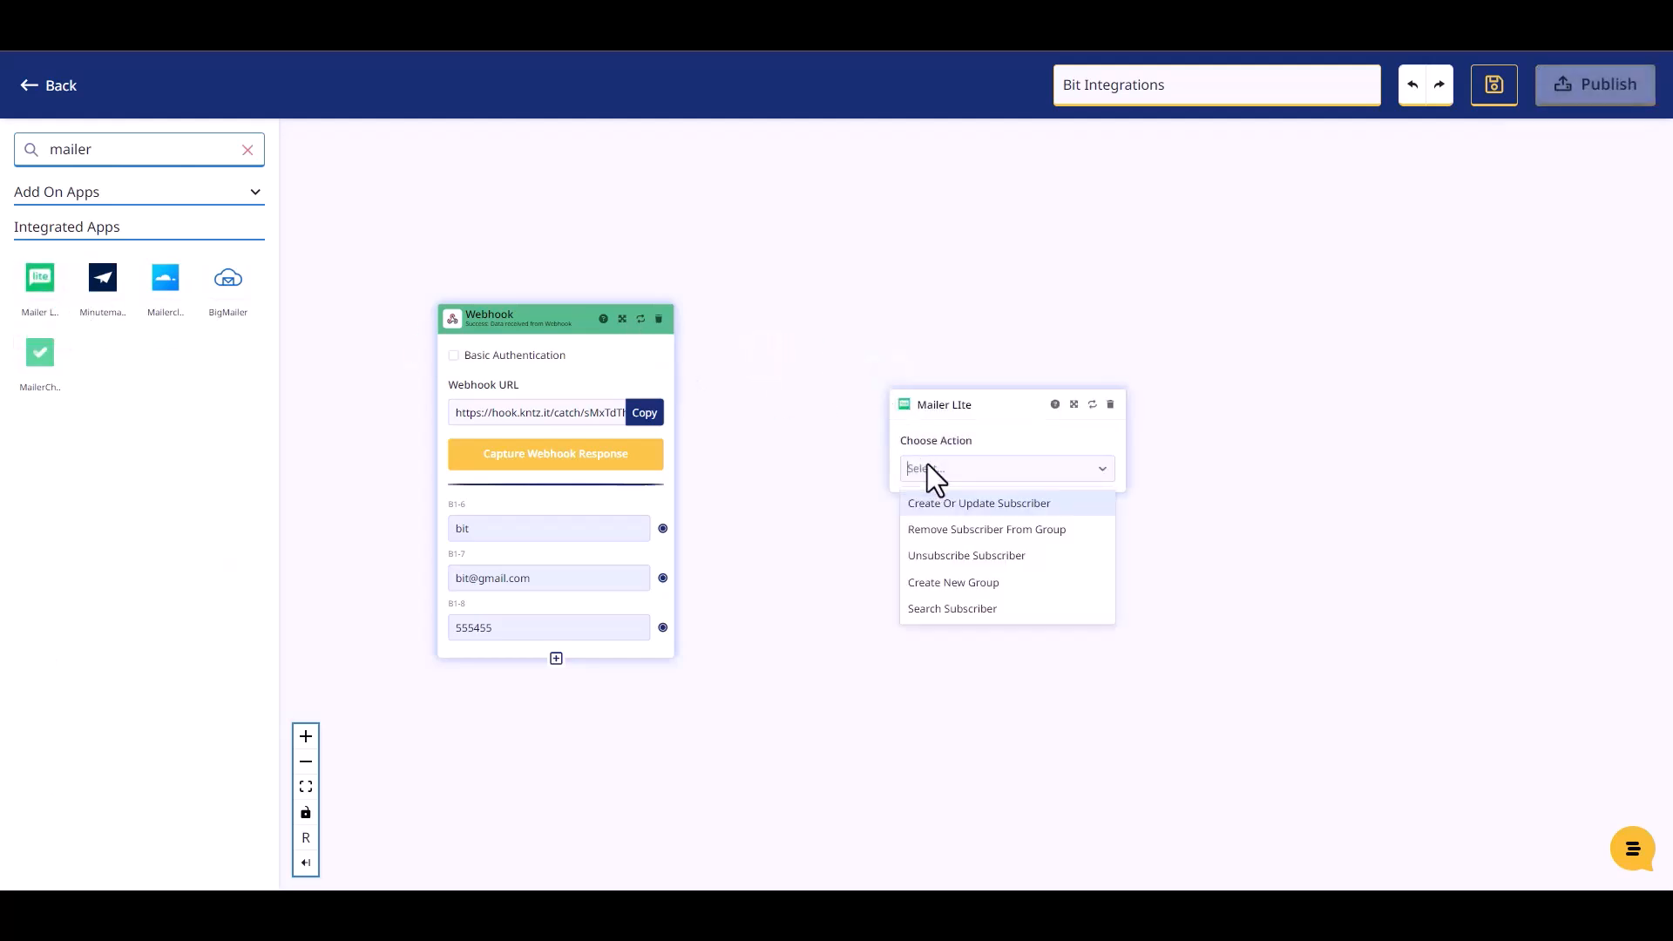
Set Mailer Lite to Create Or Update Subscriber using Account #1, a group and Active status
{"action": "left_click", "coordinate": [955, 507]}
{"action": "left_click", "coordinate": [955, 523]}
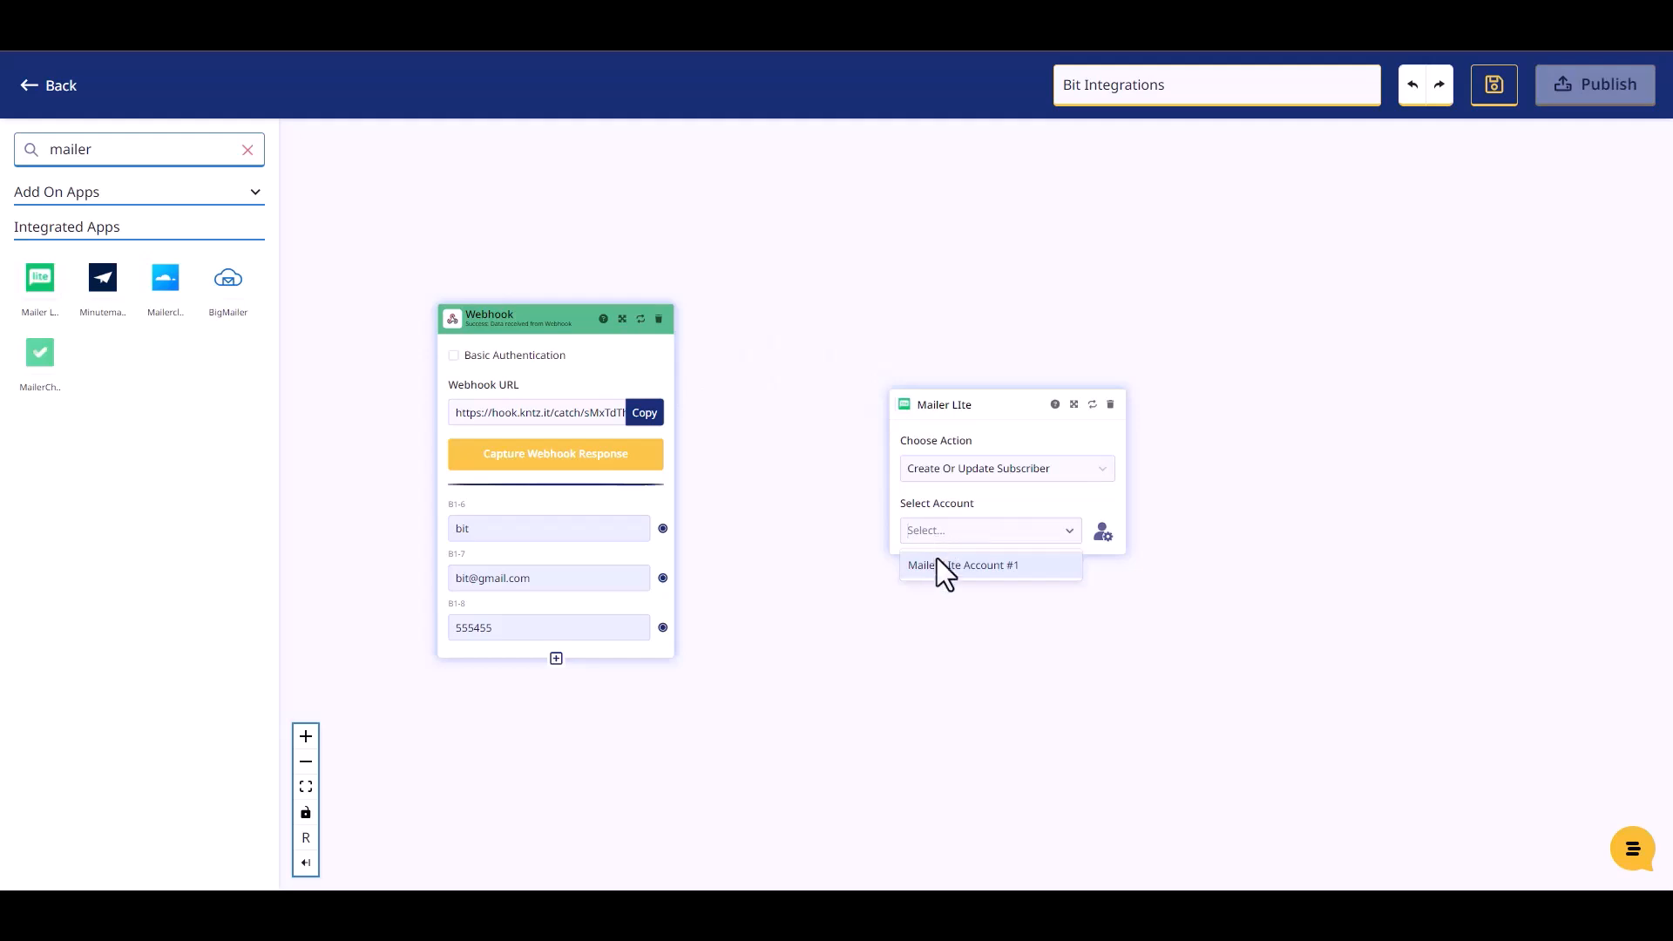
{"action": "left_click", "coordinate": [937, 562]}
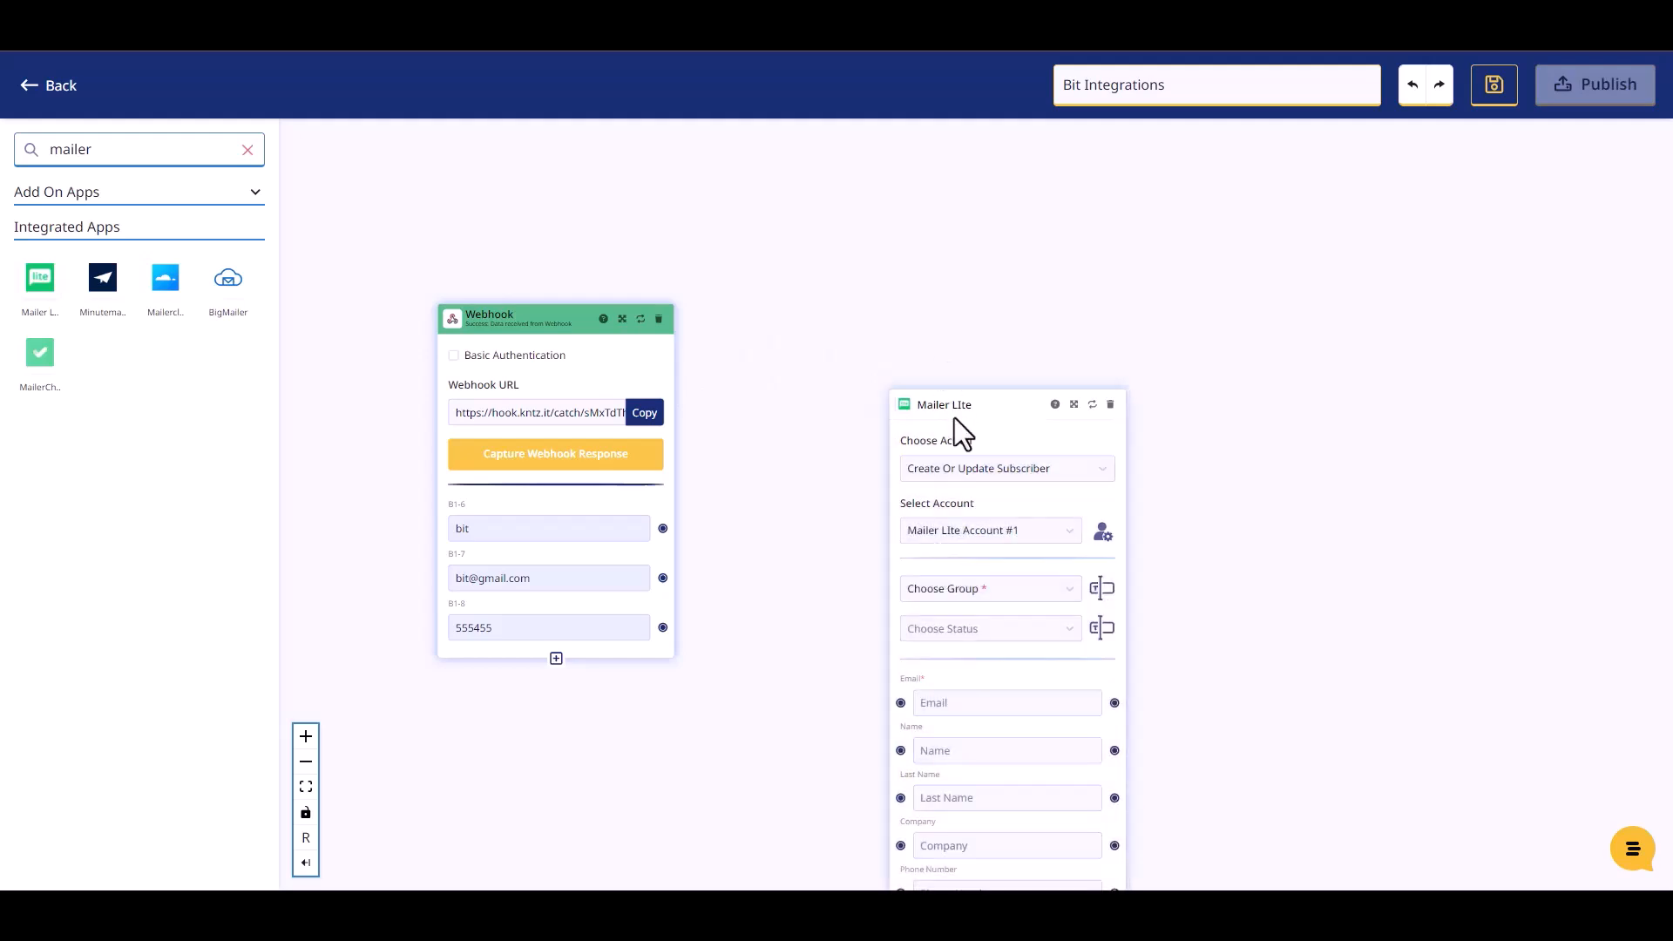
{"action": "left_click_drag", "start_coordinate": [950, 403], "coordinate": [856, 253]}
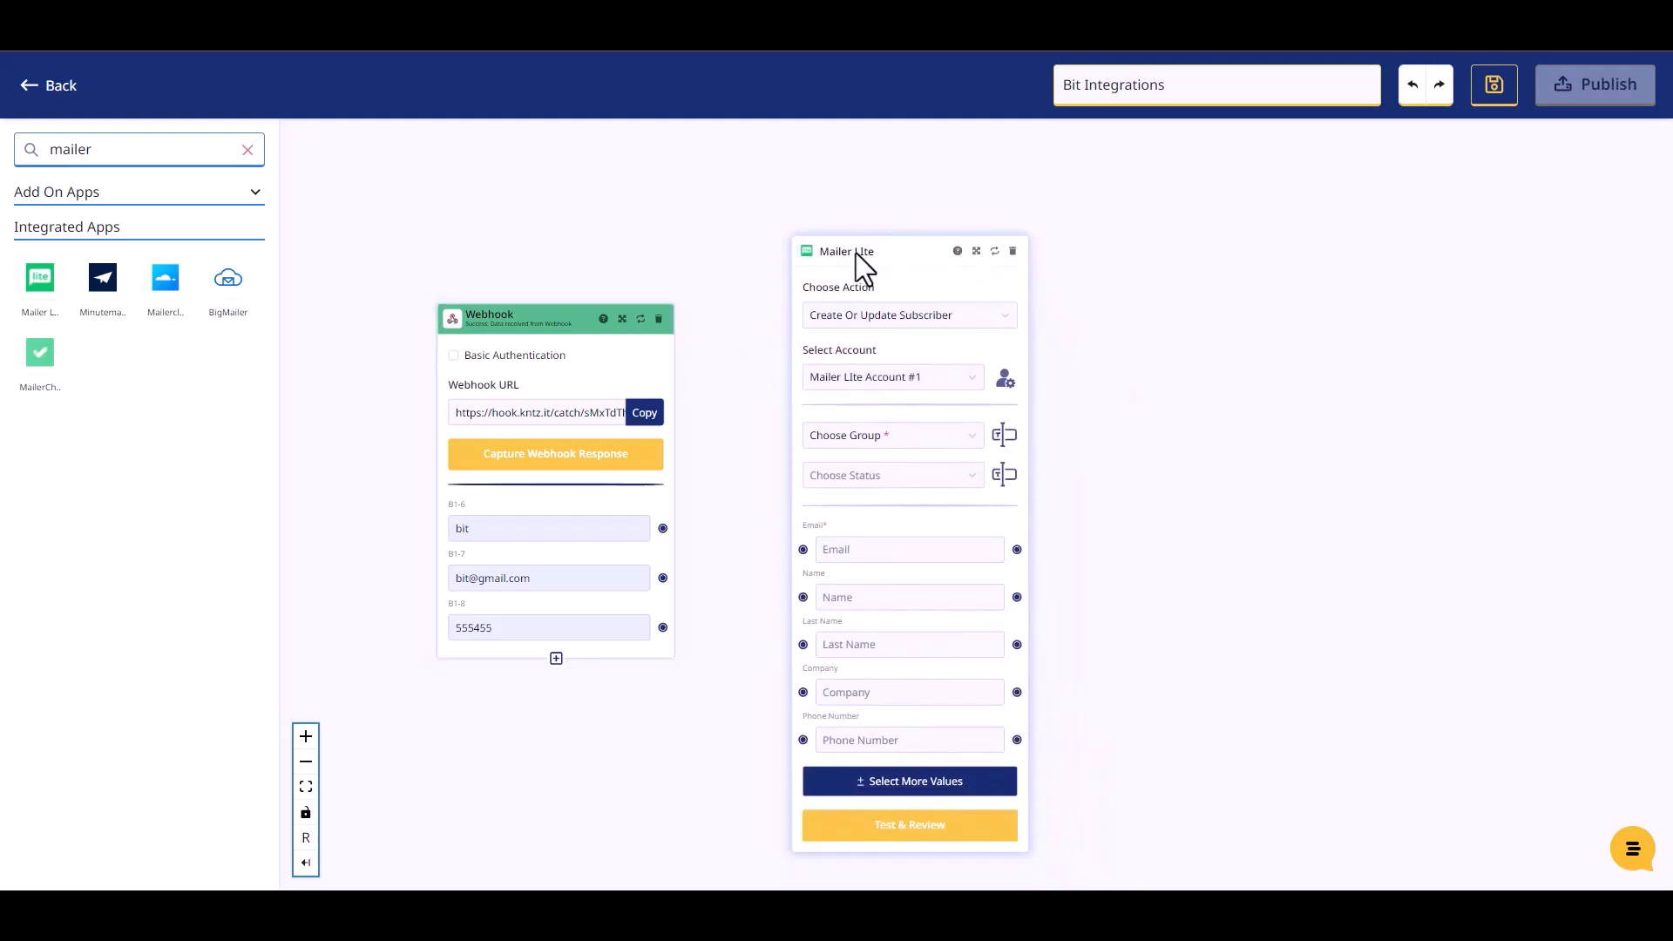
{"action": "left_click", "coordinate": [882, 436]}
{"action": "left_click", "coordinate": [870, 472]}
{"action": "left_click", "coordinate": [882, 474]}
{"action": "left_click", "coordinate": [849, 514]}
Map the webhook's email and phone values to Mailer Lite's Email and Phone Number
{"action": "left_click_drag", "start_coordinate": [854, 254], "coordinate": [847, 225]}
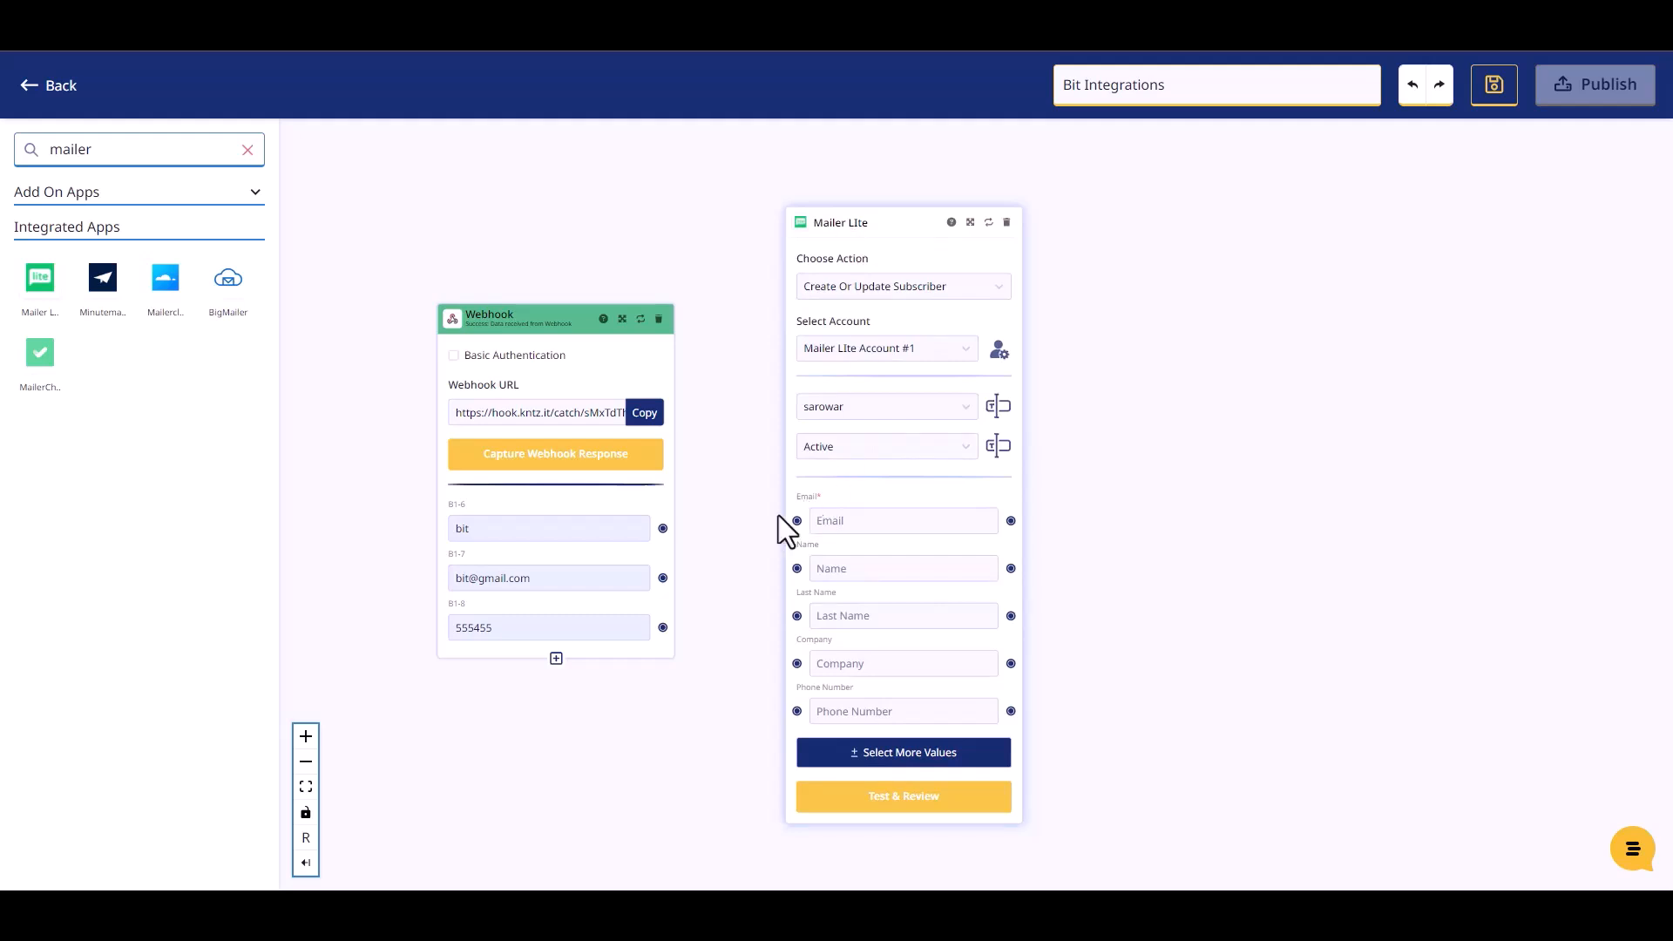
{"action": "left_click_drag", "start_coordinate": [664, 534], "coordinate": [795, 569]}
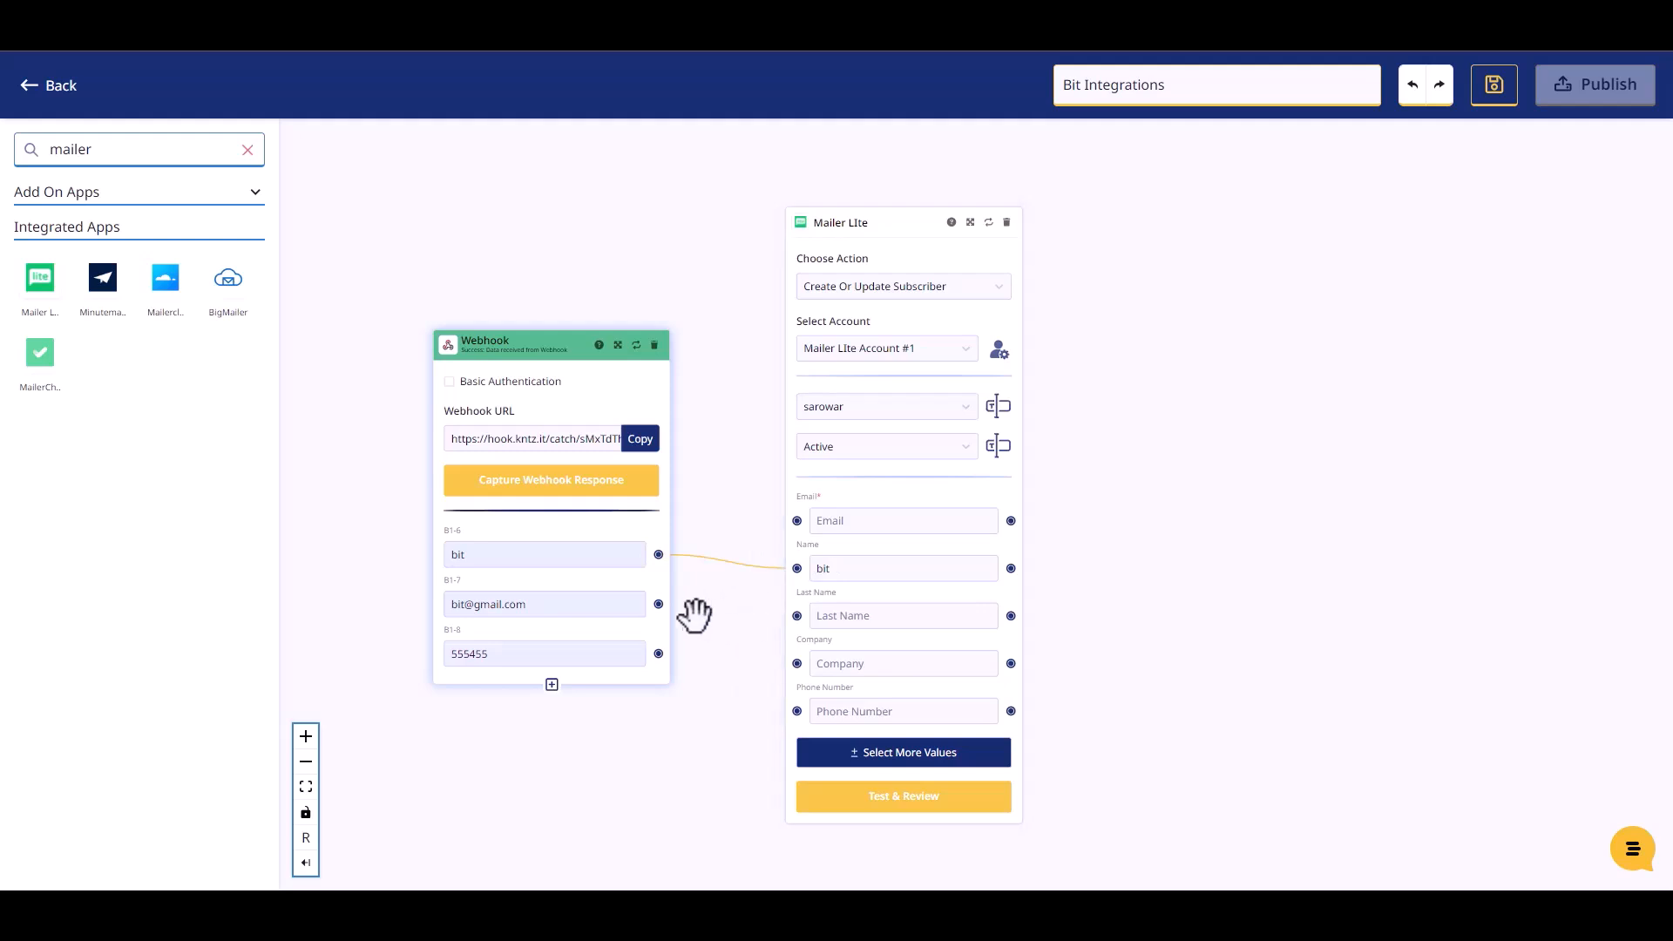
{"action": "left_click_drag", "start_coordinate": [659, 604], "coordinate": [793, 521]}
{"action": "left_click_drag", "start_coordinate": [658, 653], "coordinate": [794, 712]}
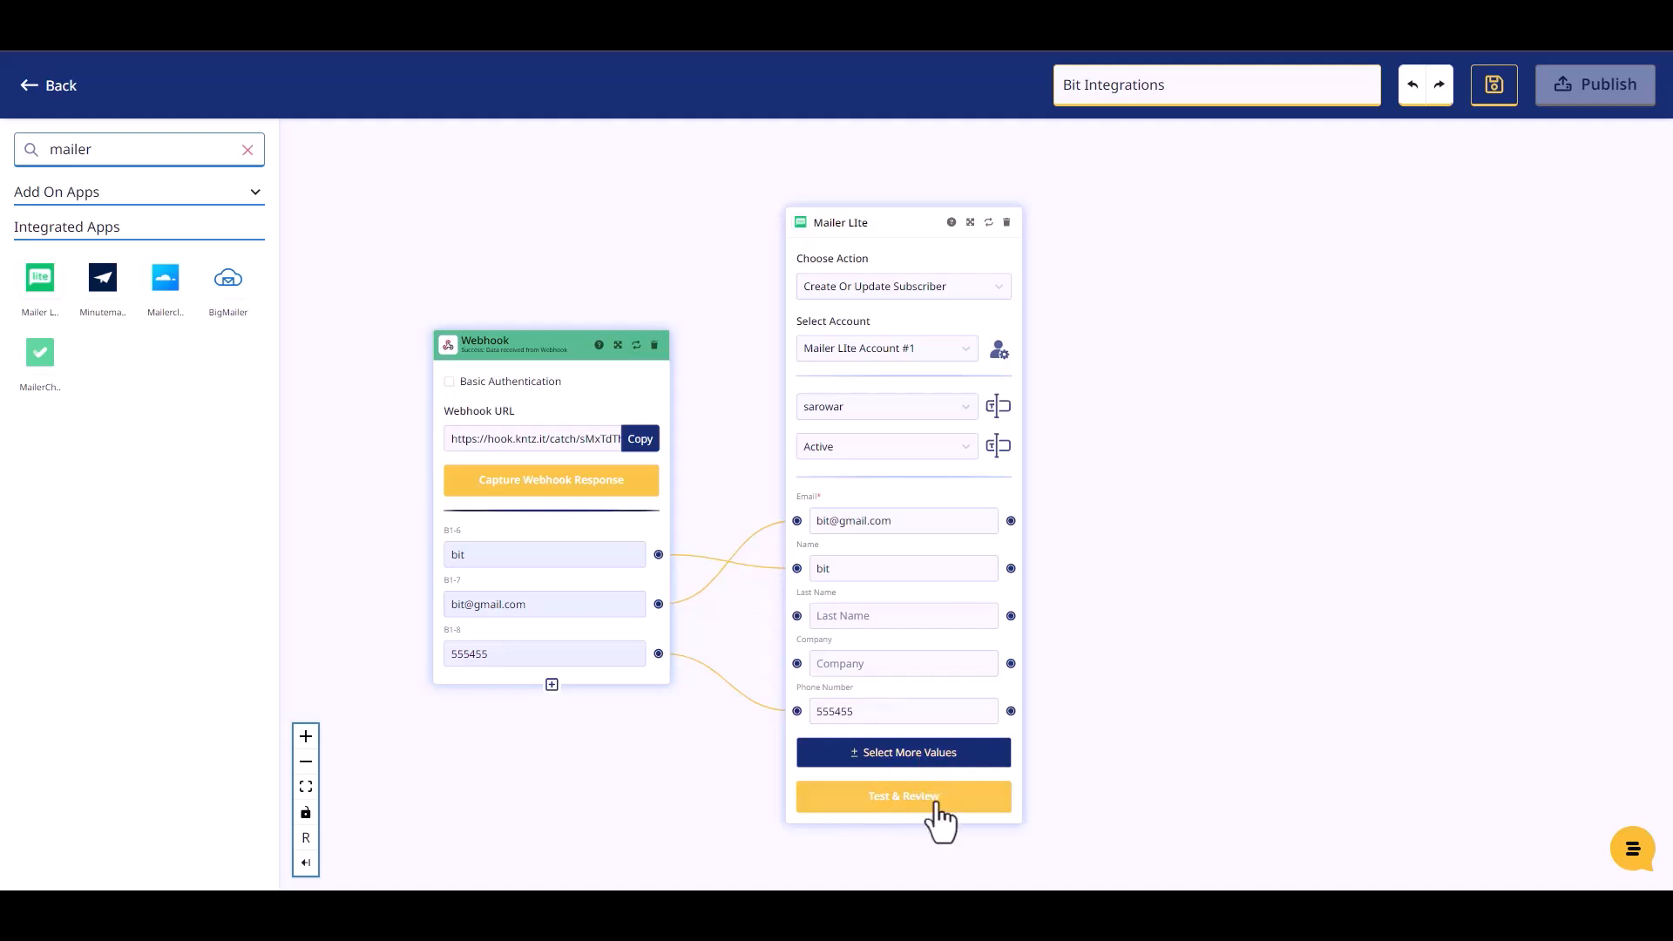
Run Test & Review on the Mailer Lite node and publish the konnect
{"action": "left_click", "coordinate": [906, 815]}
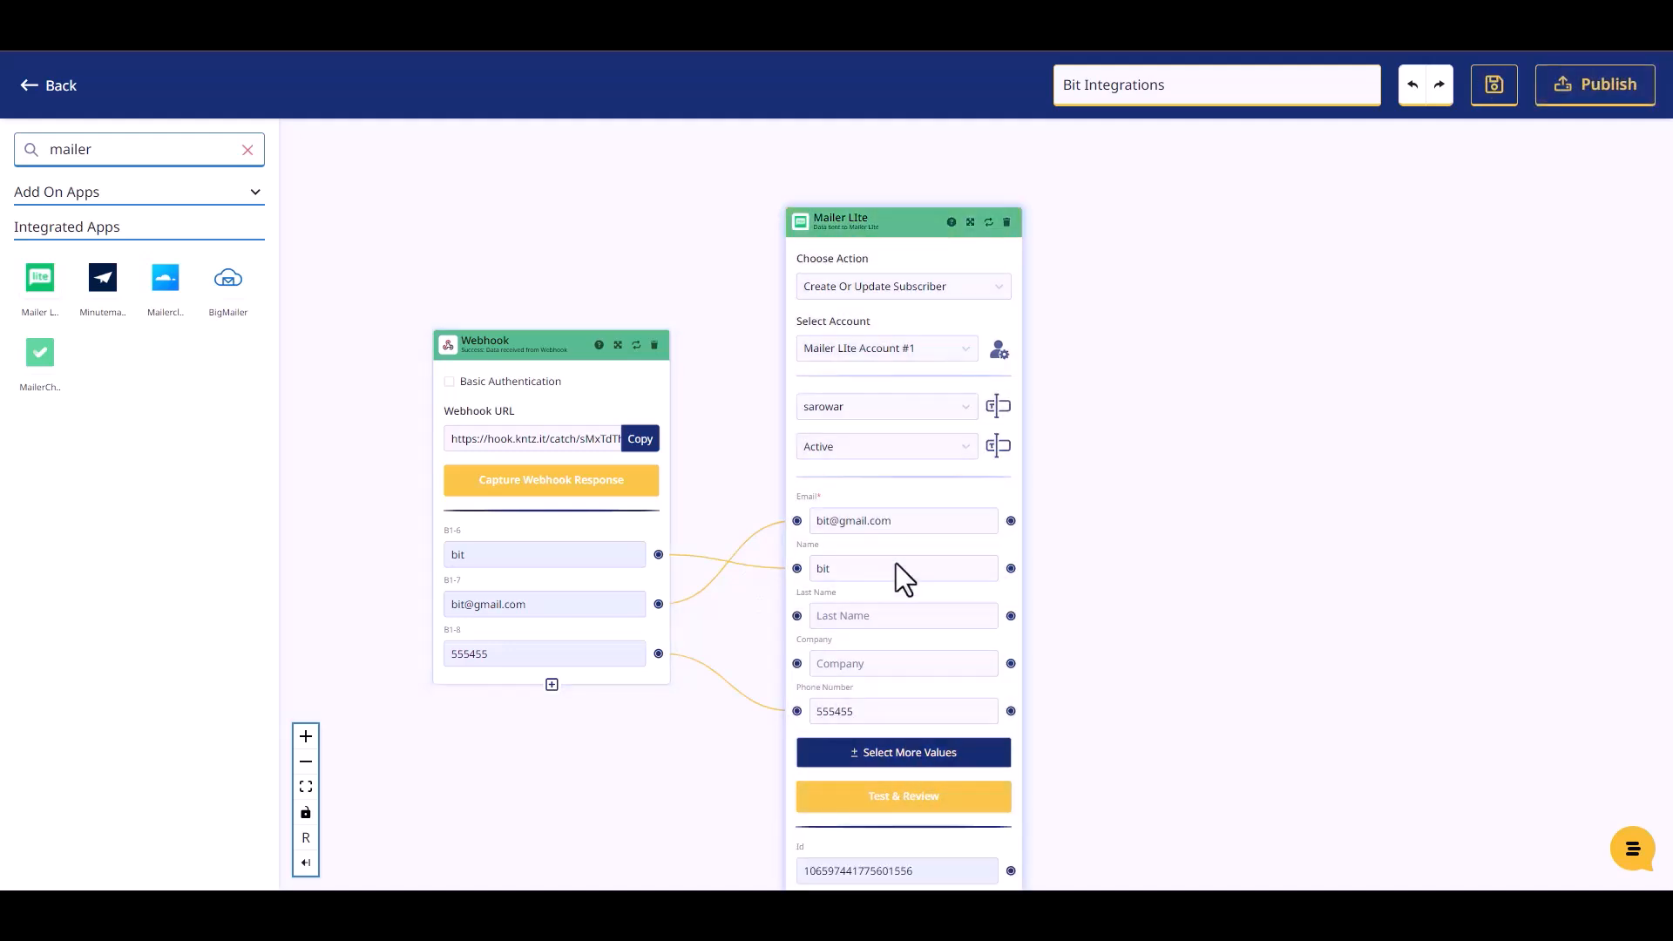
{"action": "scroll", "coordinate": [1093, 602], "scroll_direction": "down", "scroll_amount": 2}
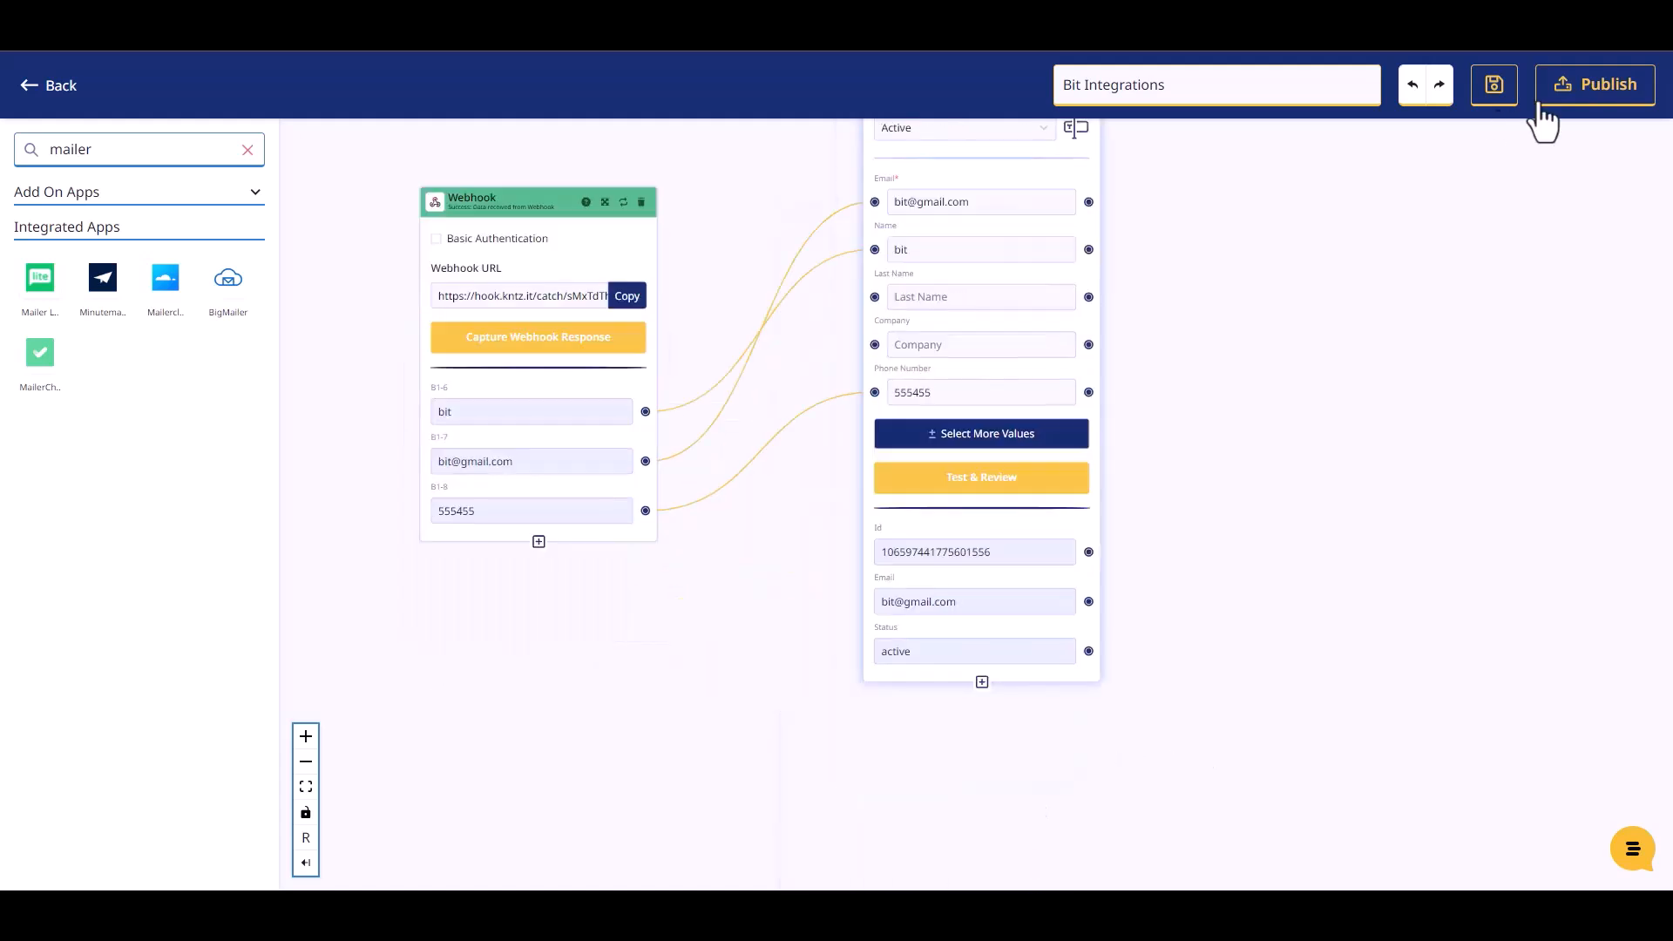
{"action": "left_click", "coordinate": [1541, 100]}
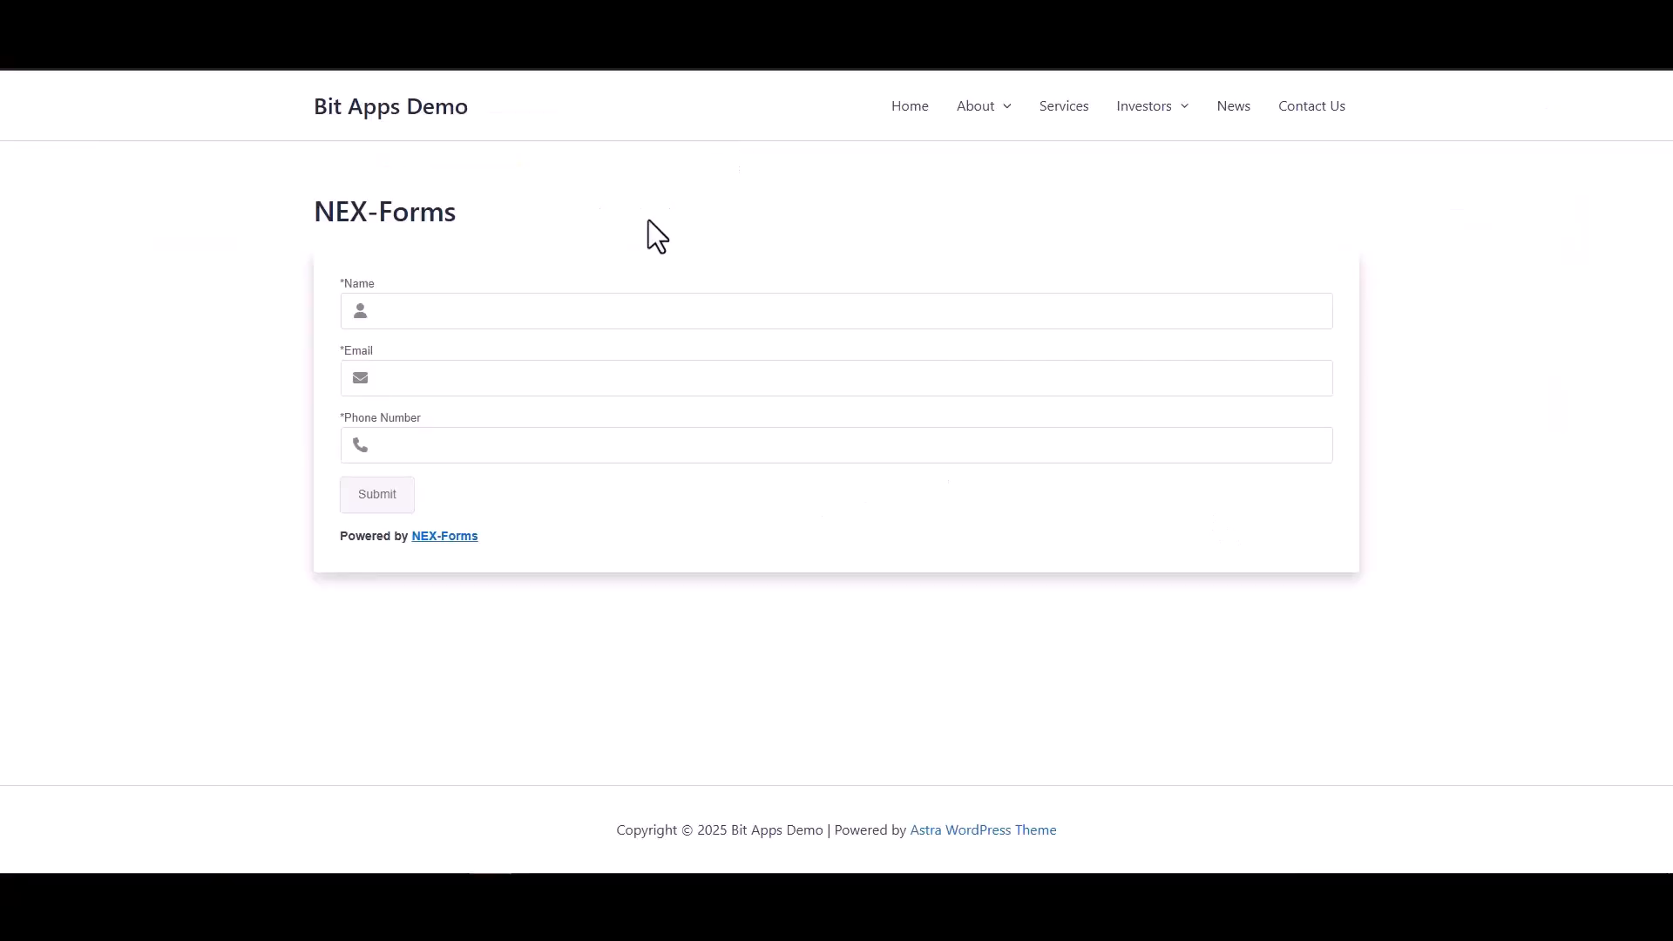
Fill the NEX-Forms form with name 'Bit Integrations', the support e-mail and a phone number, then submit it
{"action": "left_click", "coordinate": [654, 311]}
{"action": "type", "text": "Bit Integrations"}
{"action": "left_click", "coordinate": [1045, 377]}
{"action": "left_click", "coordinate": [1173, 447]}
{"action": "type", "text": "444555666"}
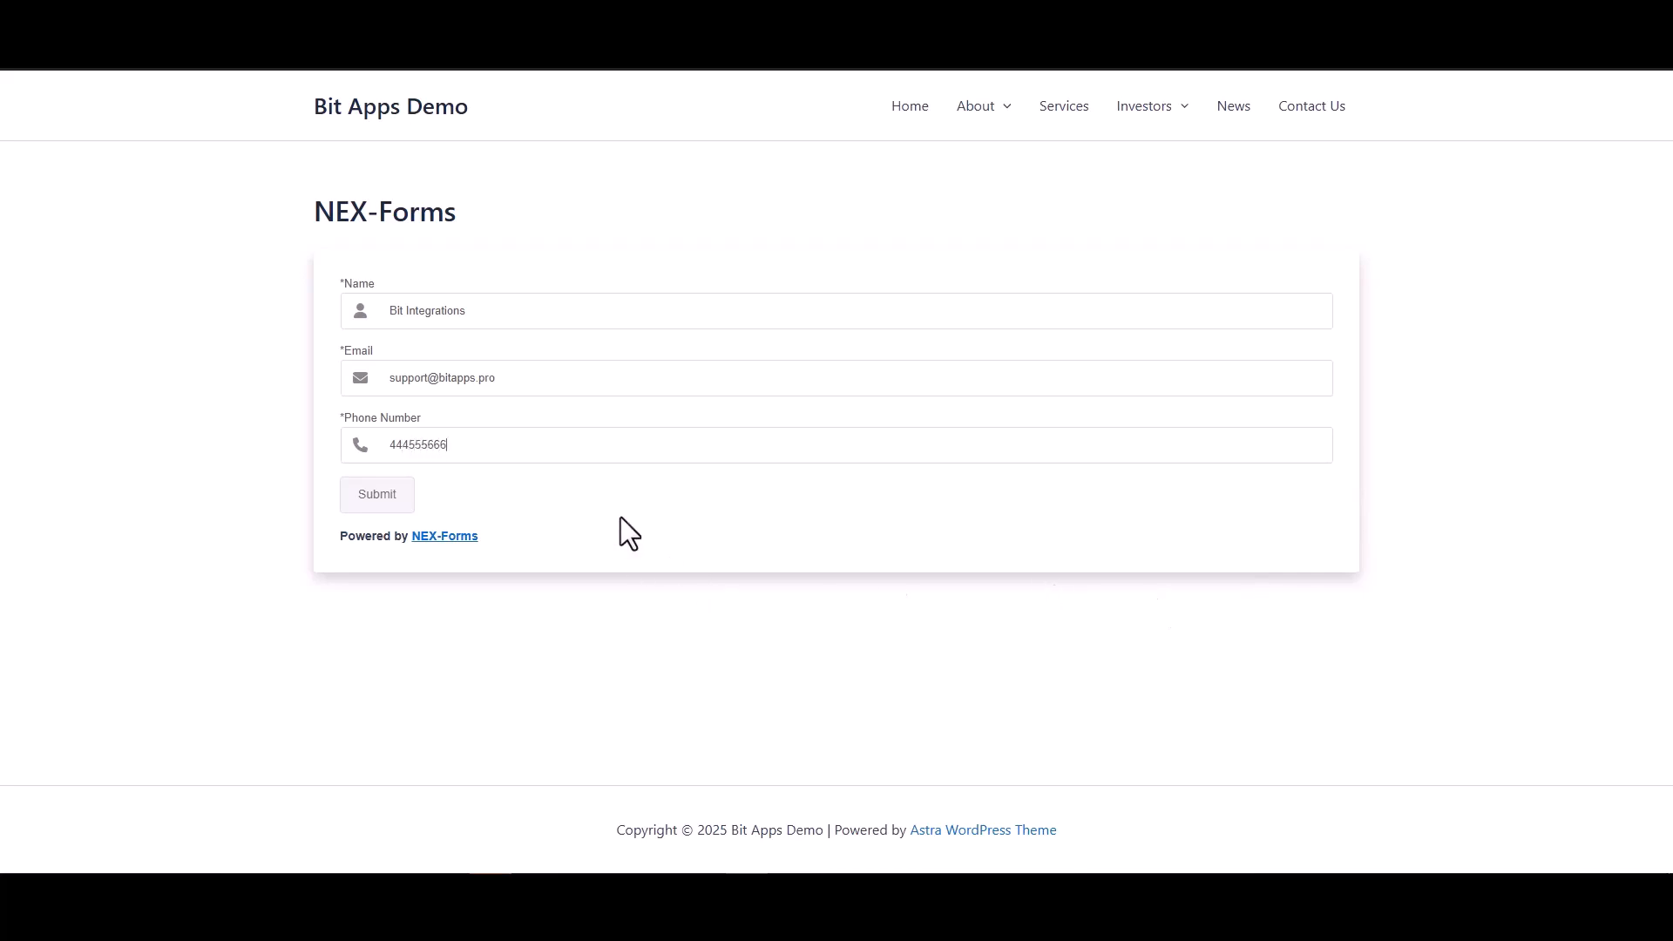
{"action": "left_click", "coordinate": [394, 497]}
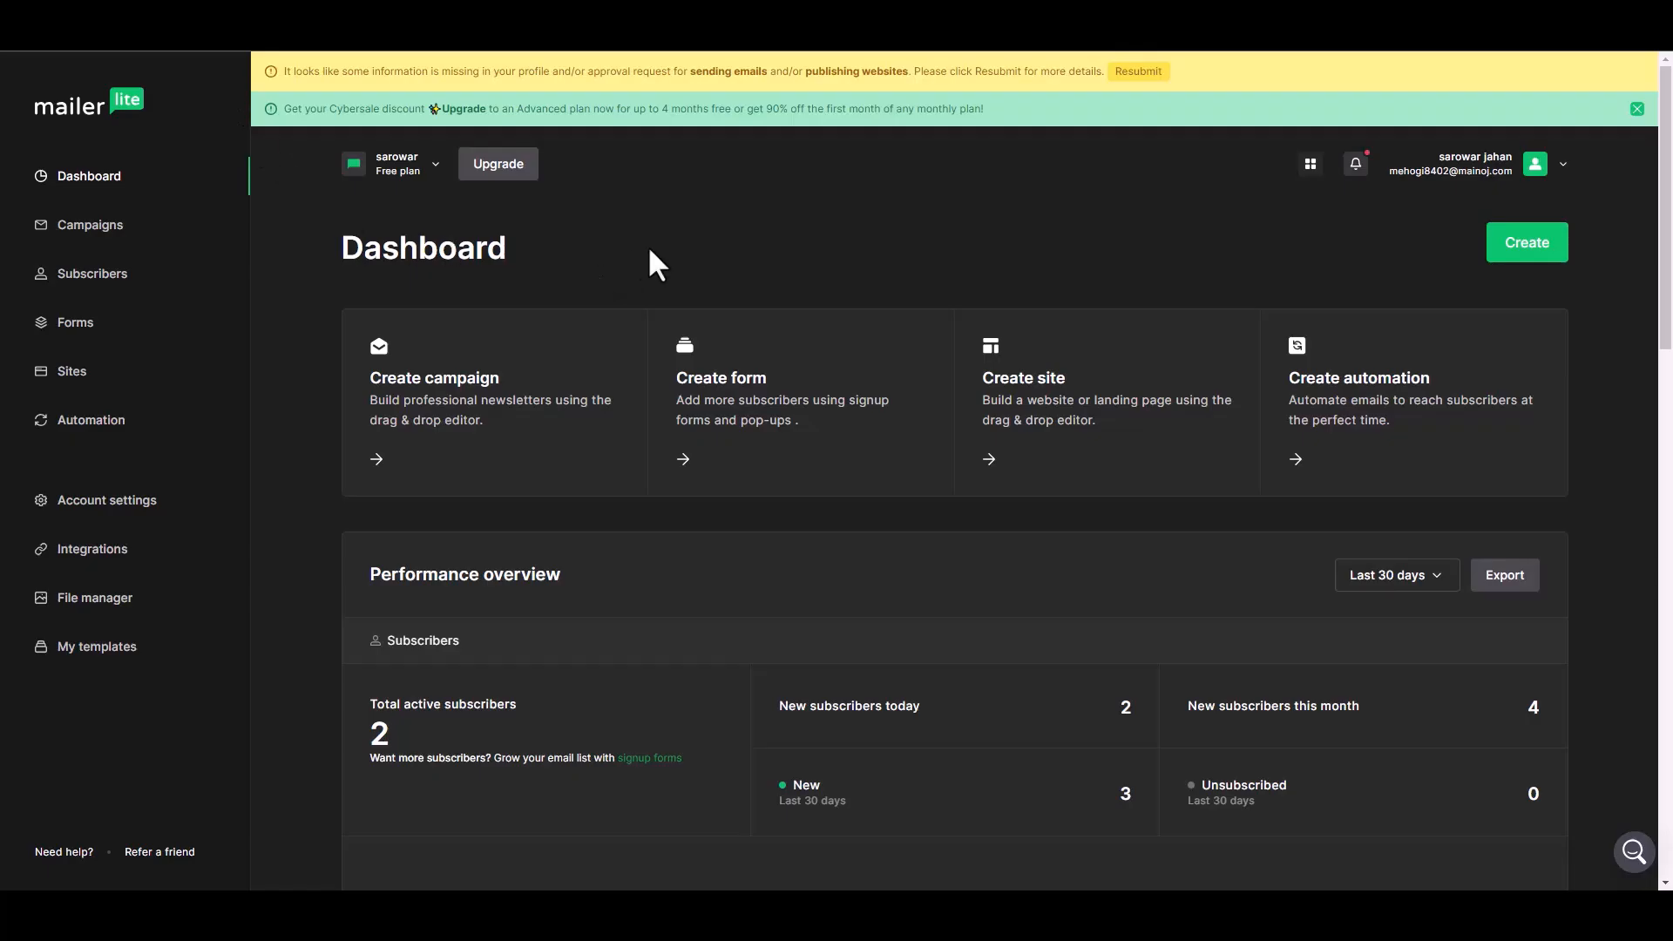
Review the new subscriber's MailerLite profile: Active, subscribed via api, in group sarowar
{"action": "left_click", "coordinate": [531, 376]}
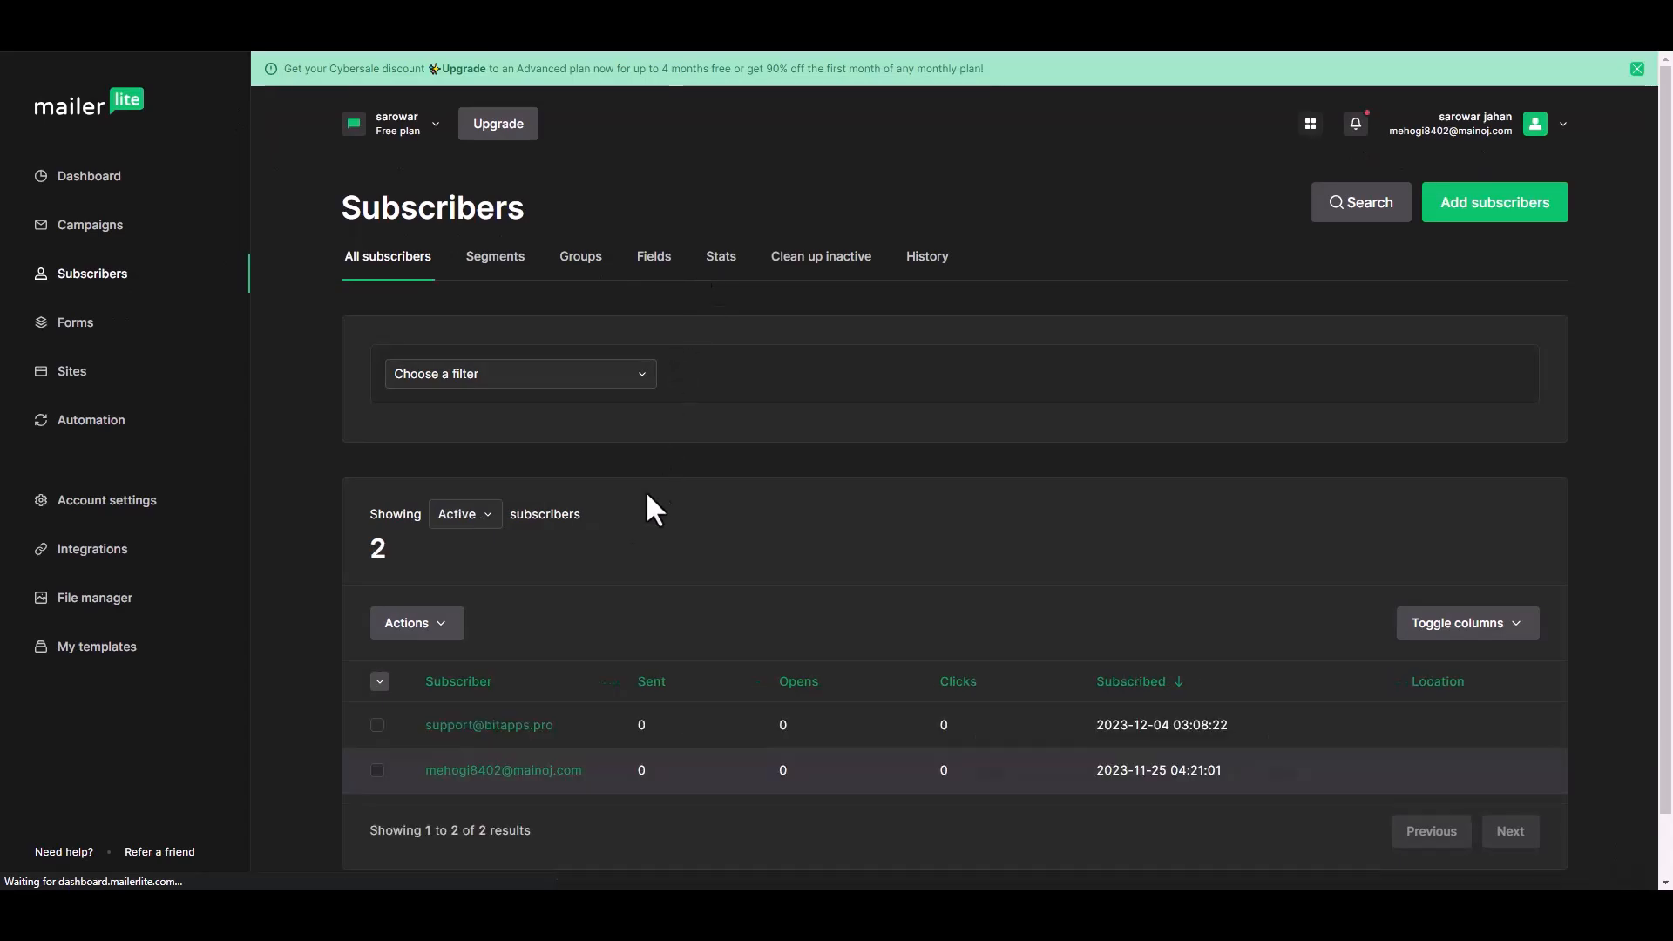
{"action": "scroll", "coordinate": [610, 697], "scroll_direction": "down", "scroll_amount": 1}
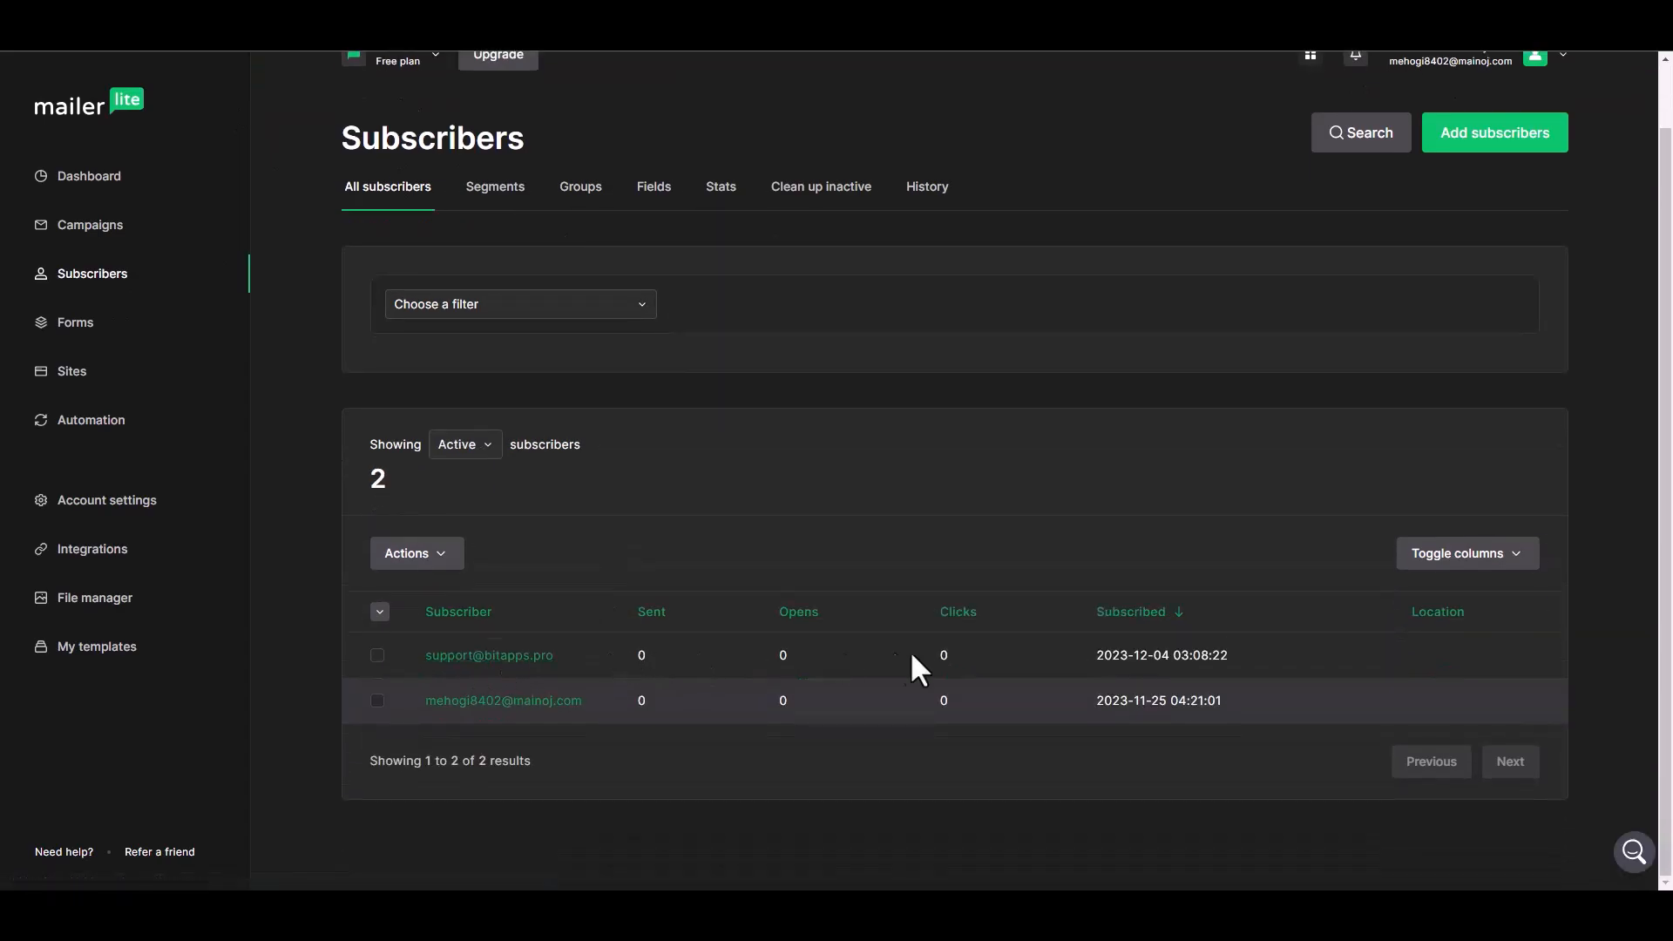
{"action": "left_click", "coordinate": [577, 587]}
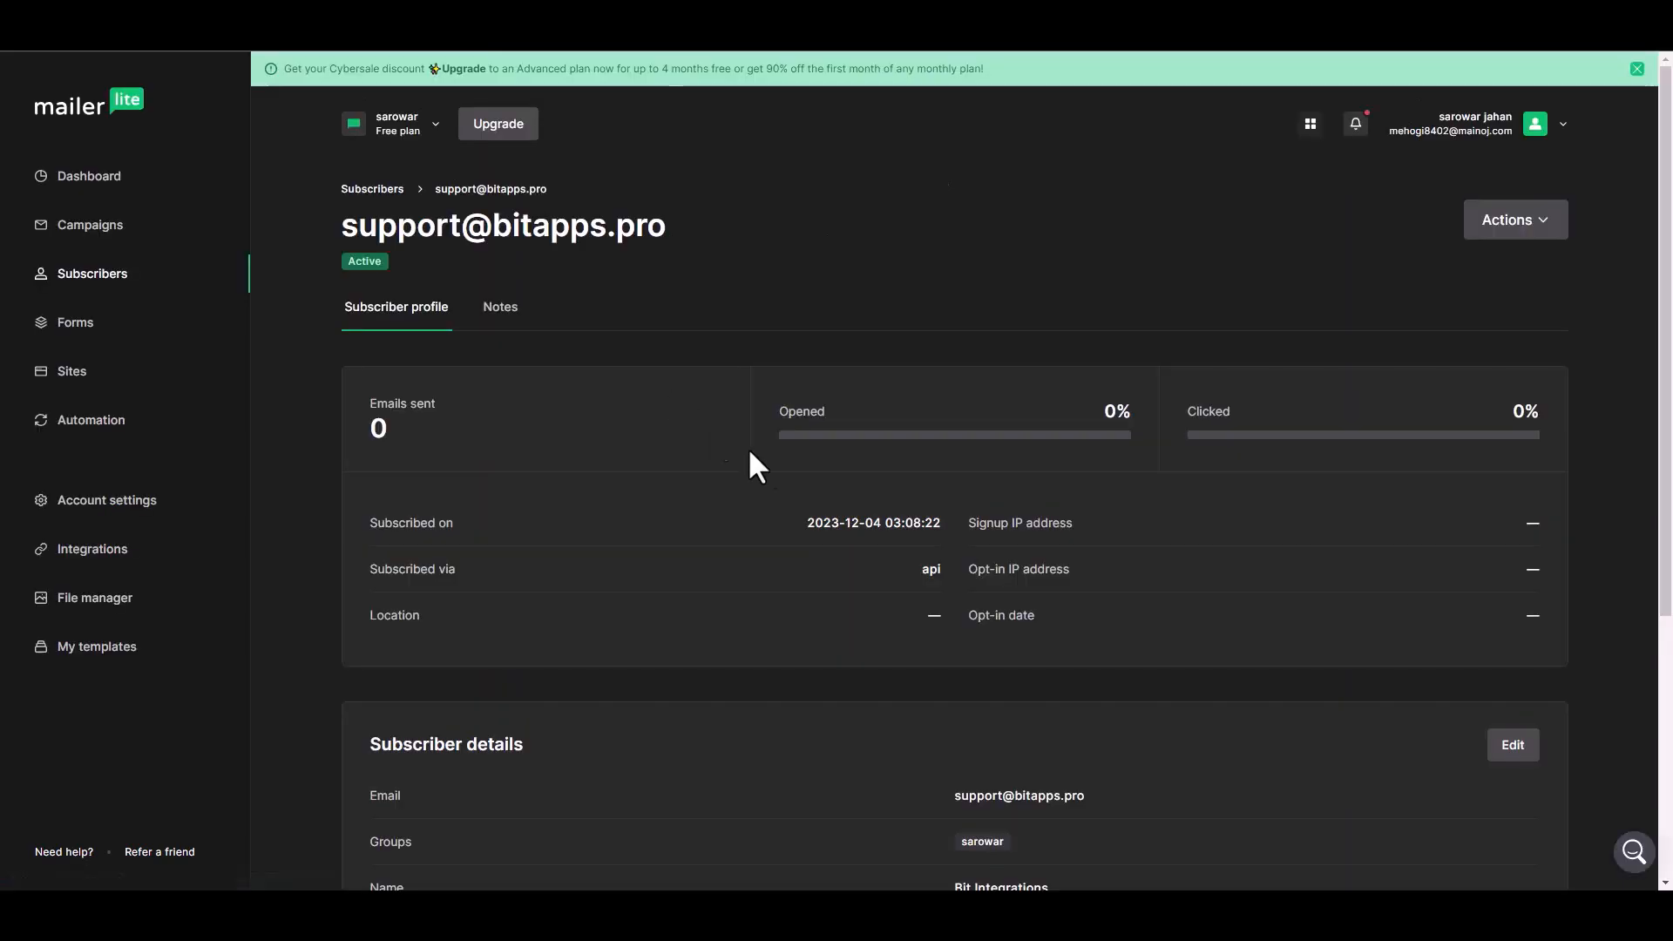
{"action": "scroll", "coordinate": [741, 449], "scroll_direction": "down", "scroll_amount": 4}
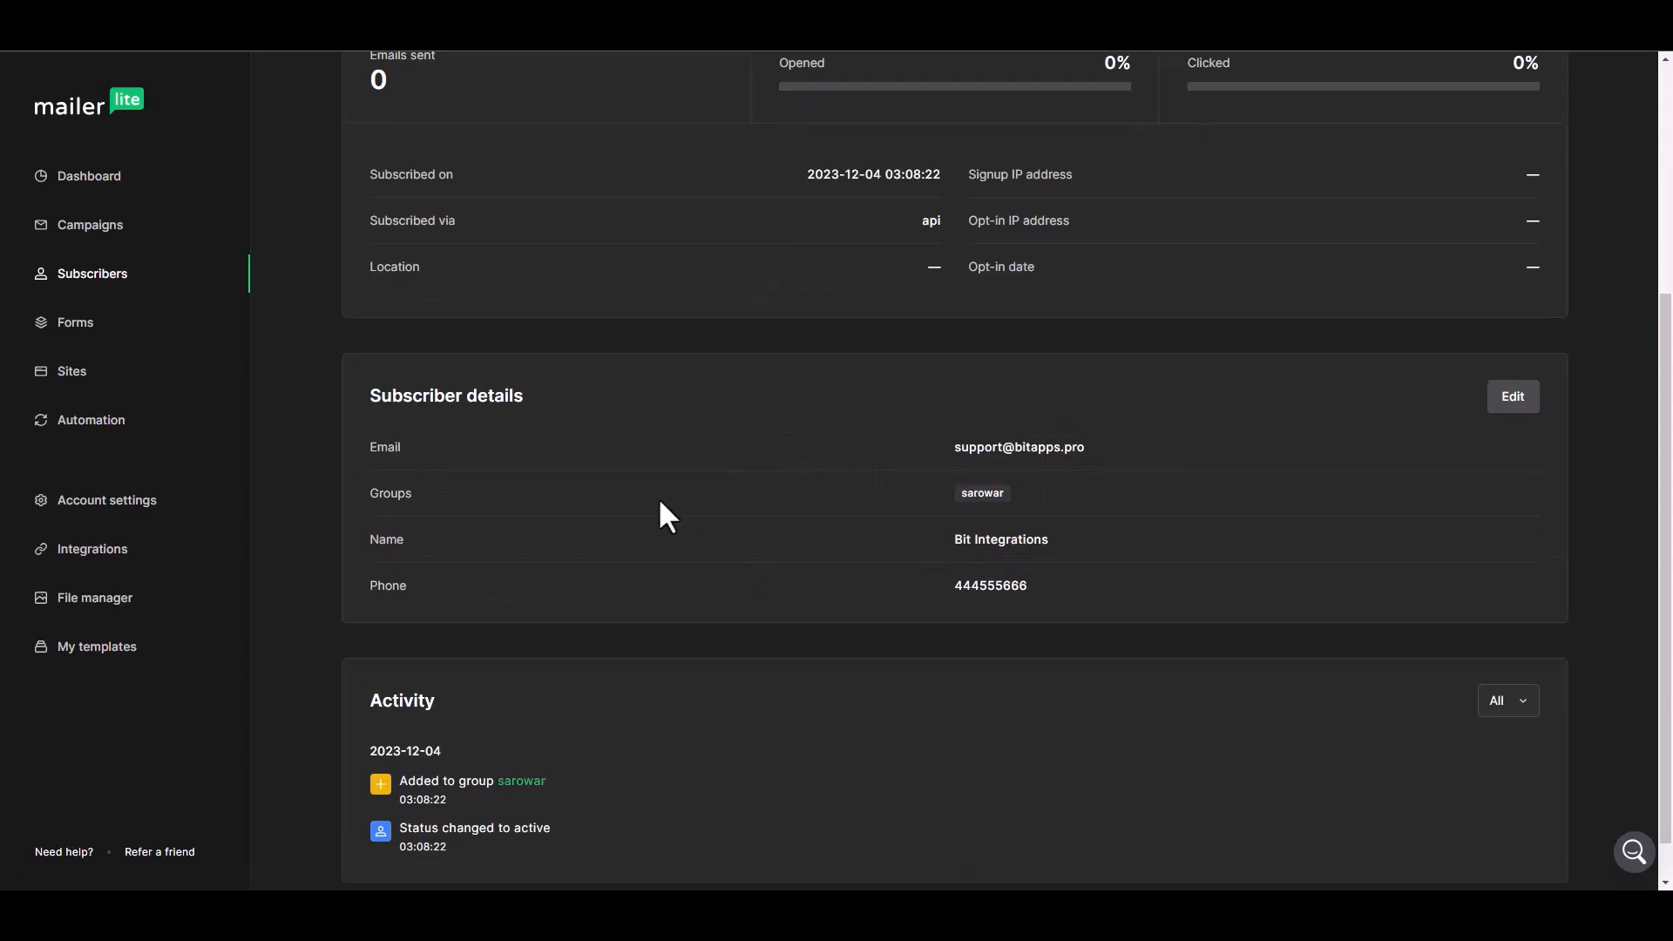
{"action": "scroll", "coordinate": [791, 569], "scroll_direction": "up", "scroll_amount": 4}
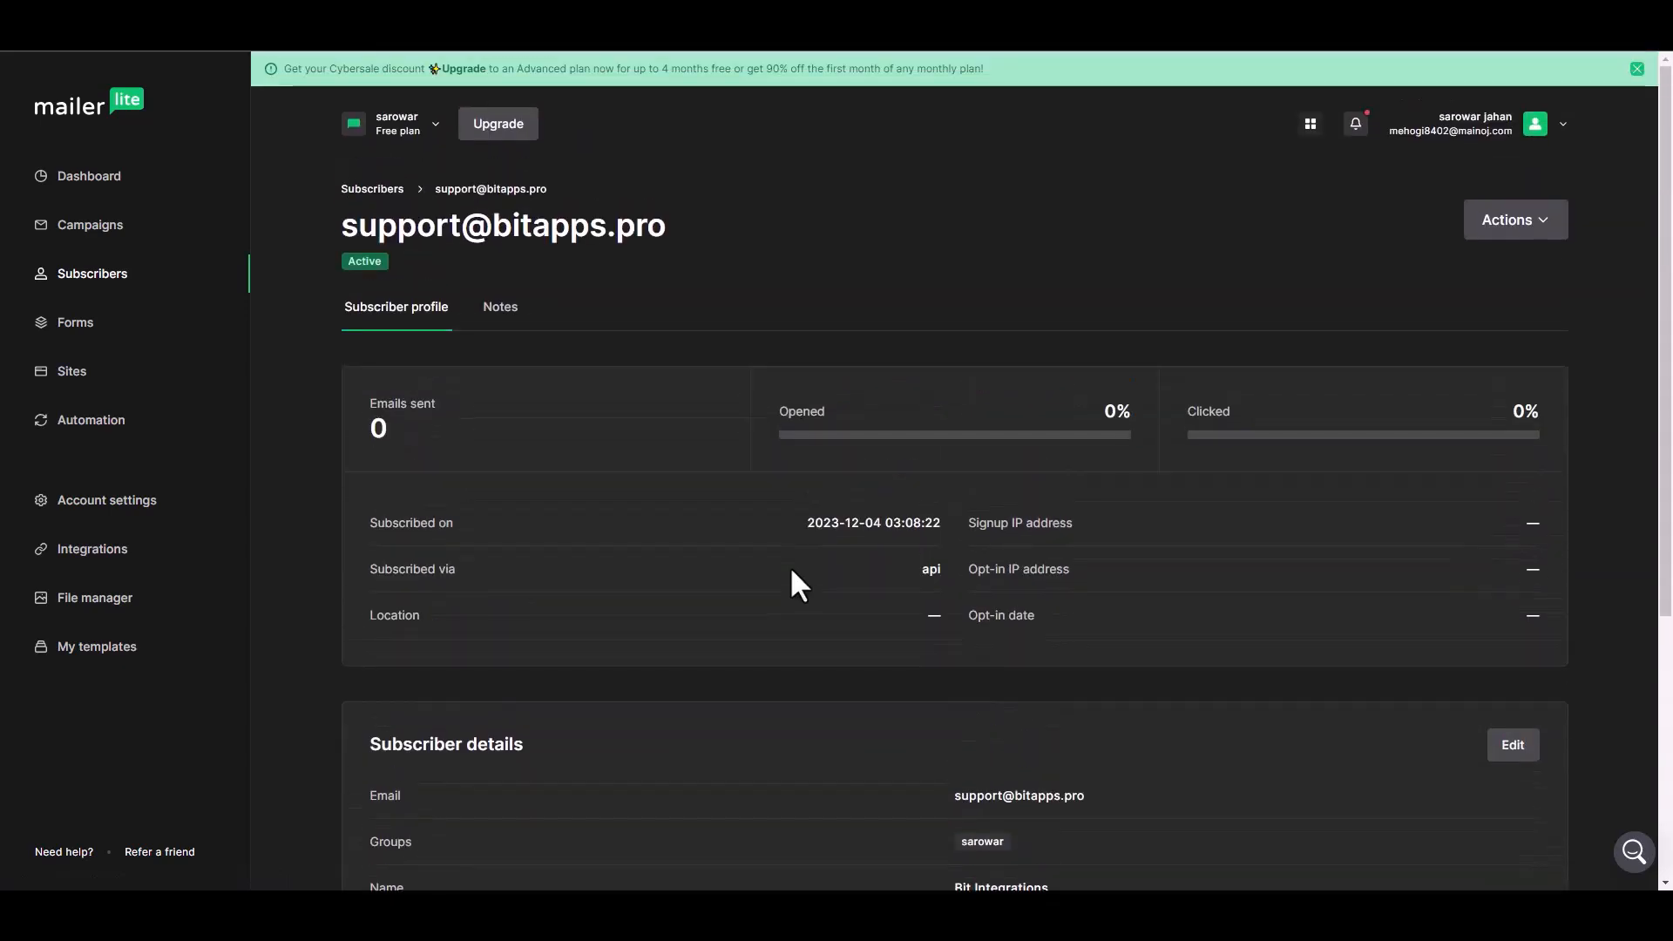